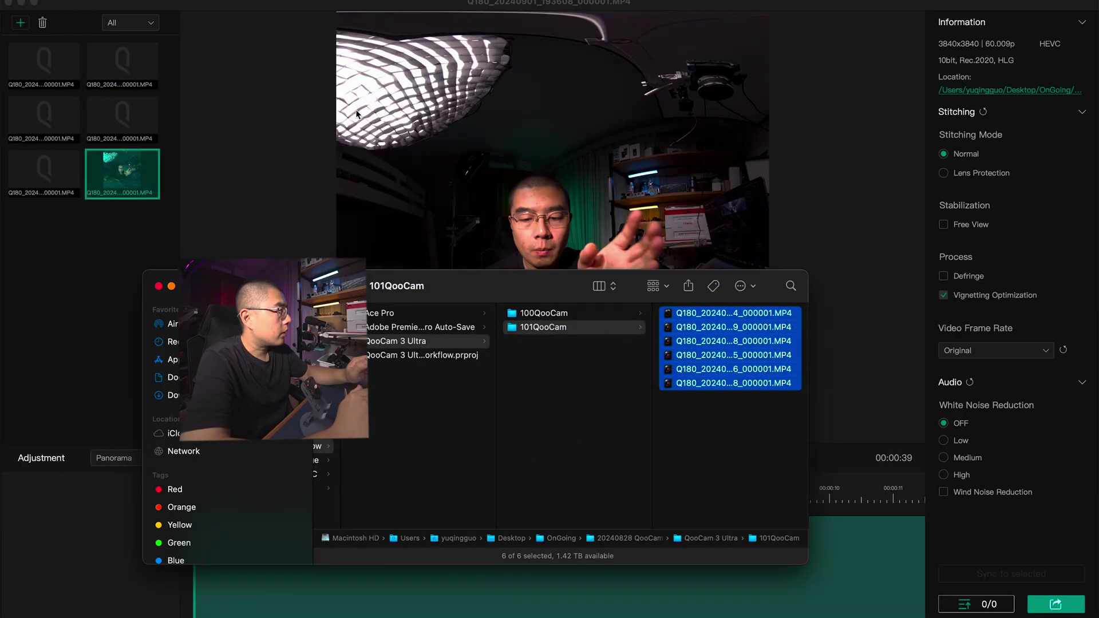
Switch to QooCam Studio and check the application's version information.
click(356, 113)
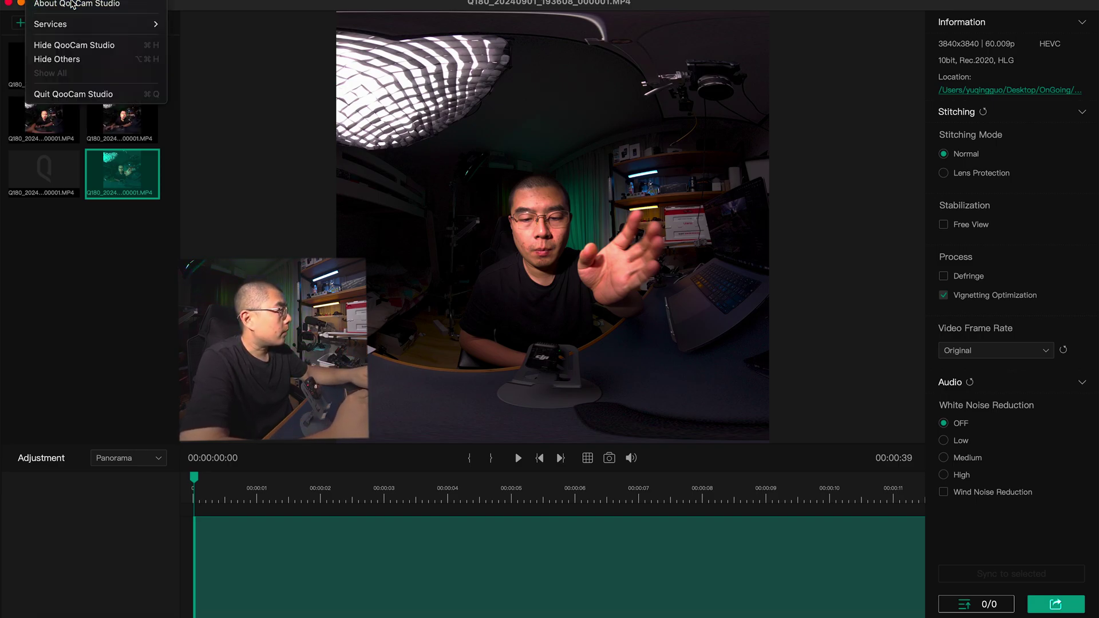
click(74, 2)
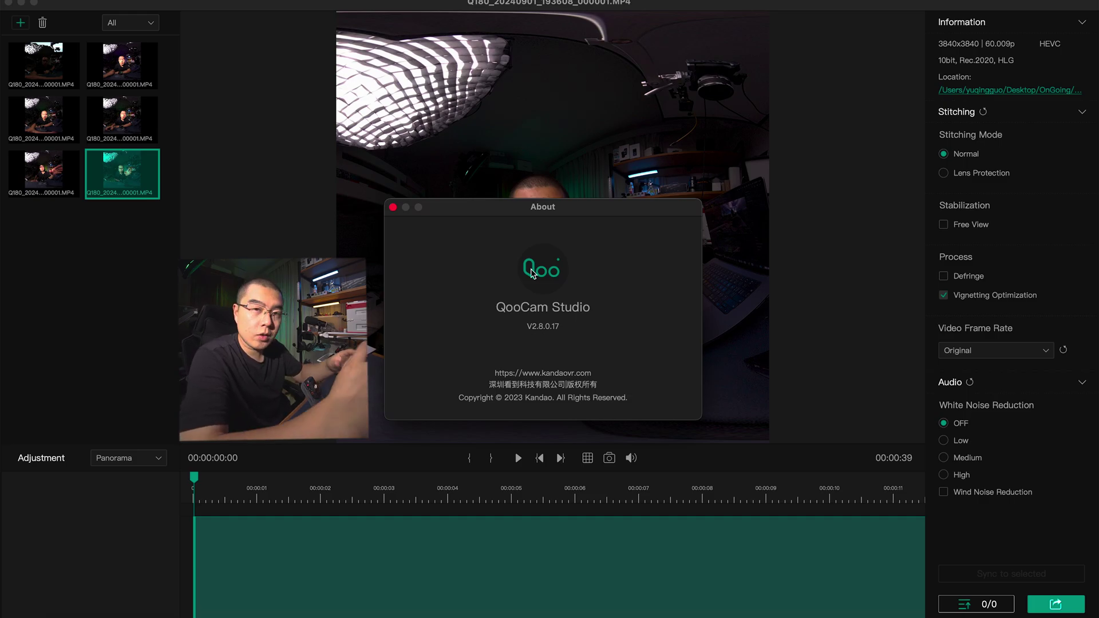
click(393, 208)
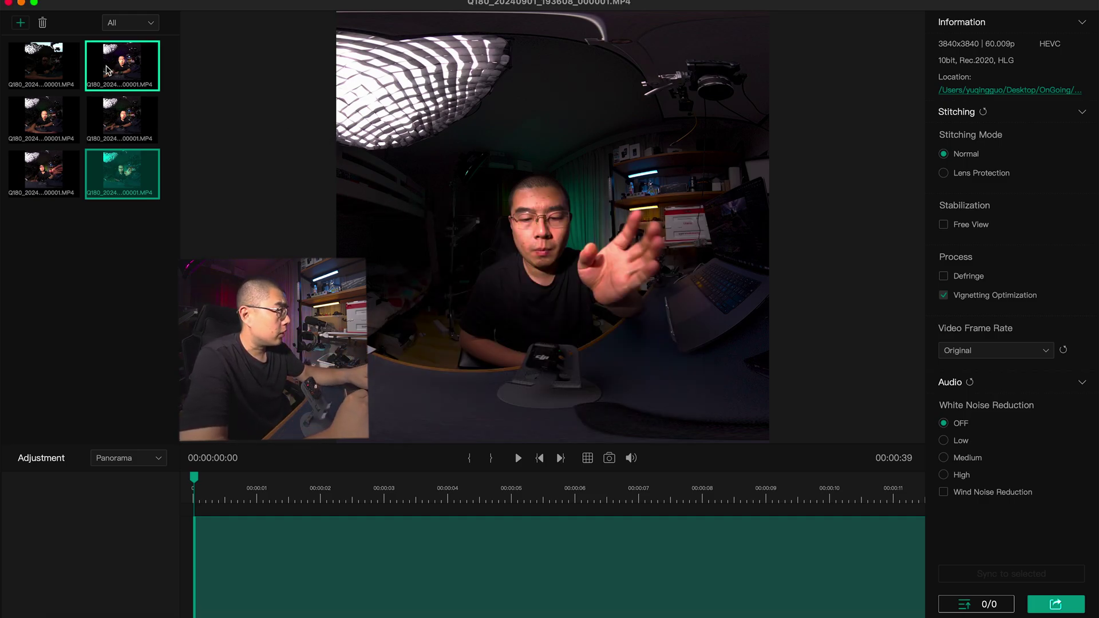
Set the first clip in the media list to Reframe mode with a 130 FOV and play it.
click(46, 62)
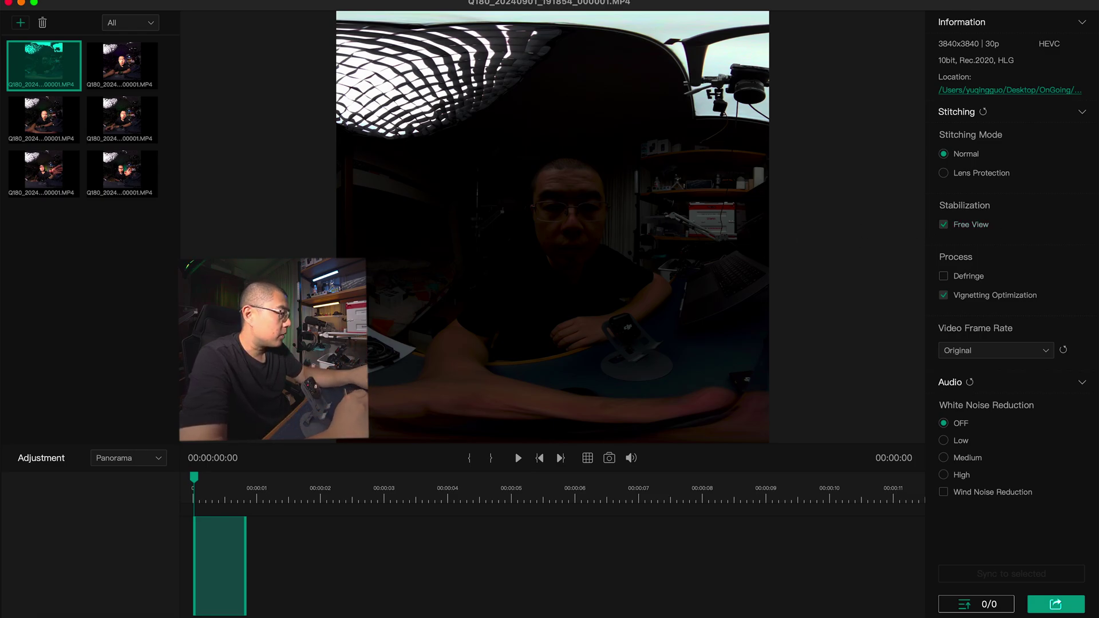
click(155, 458)
click(130, 483)
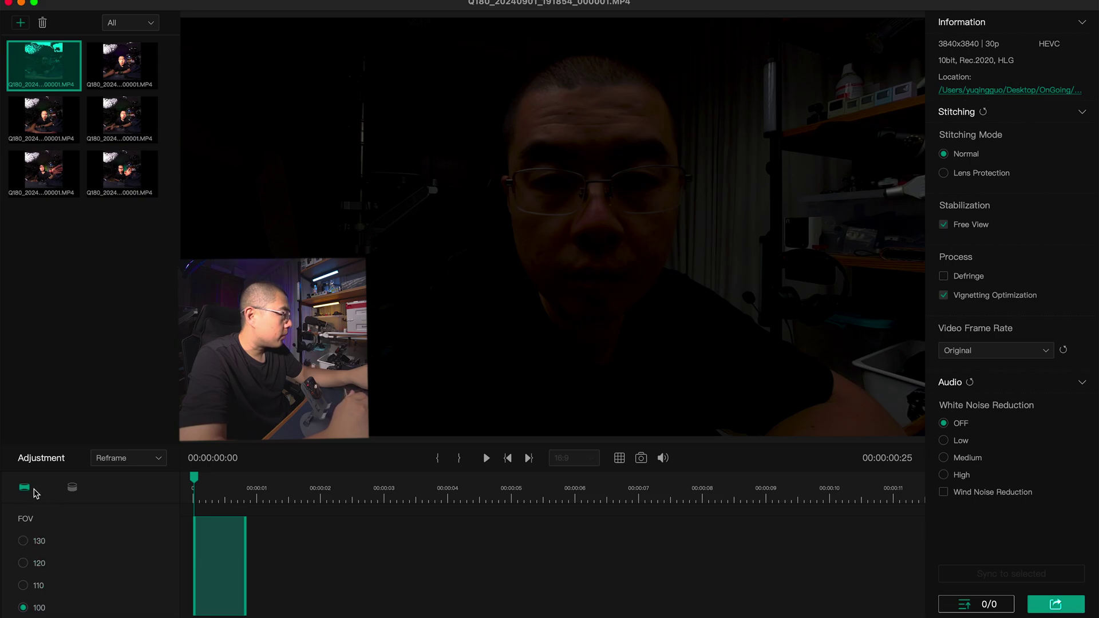
click(72, 487)
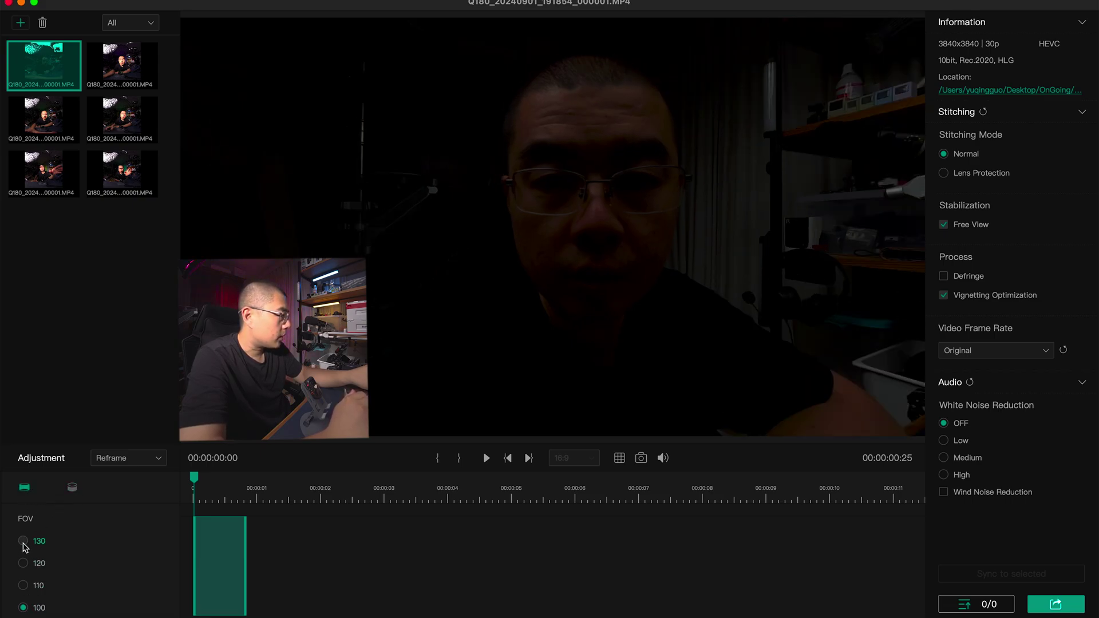
click(23, 541)
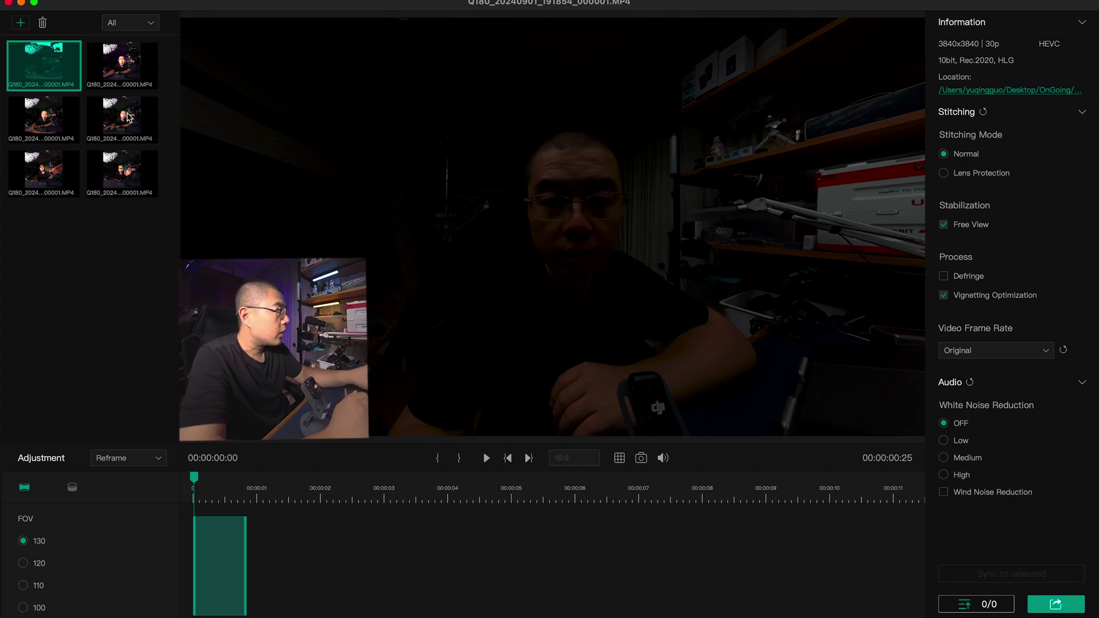
key(space)
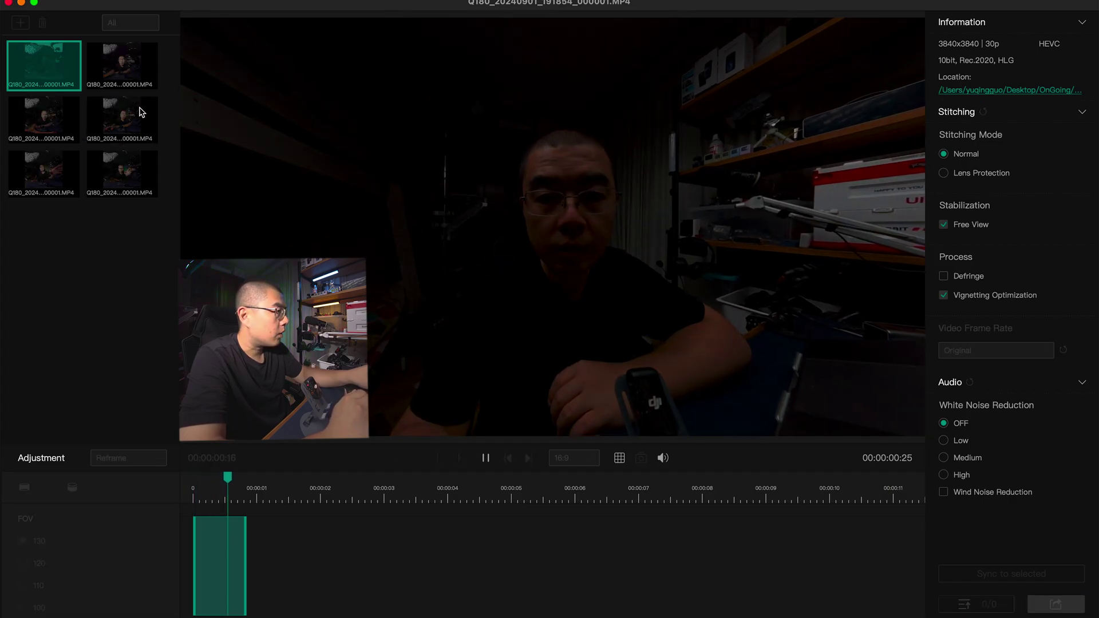
Set the second clip in the media list to Reframe mode with a 130 FOV.
click(129, 75)
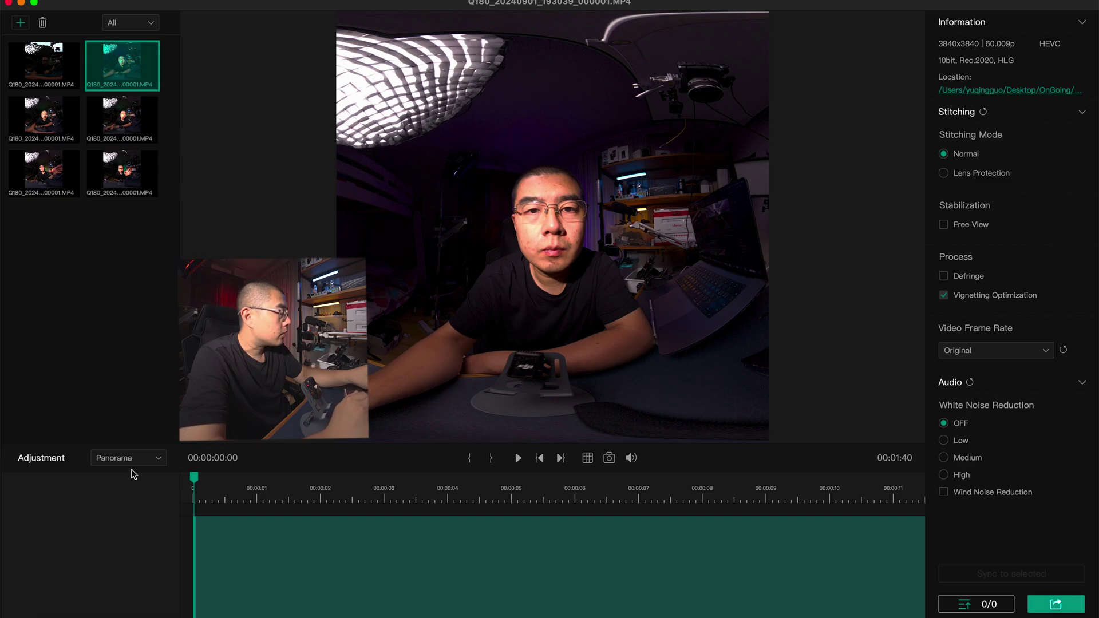
click(115, 458)
click(122, 479)
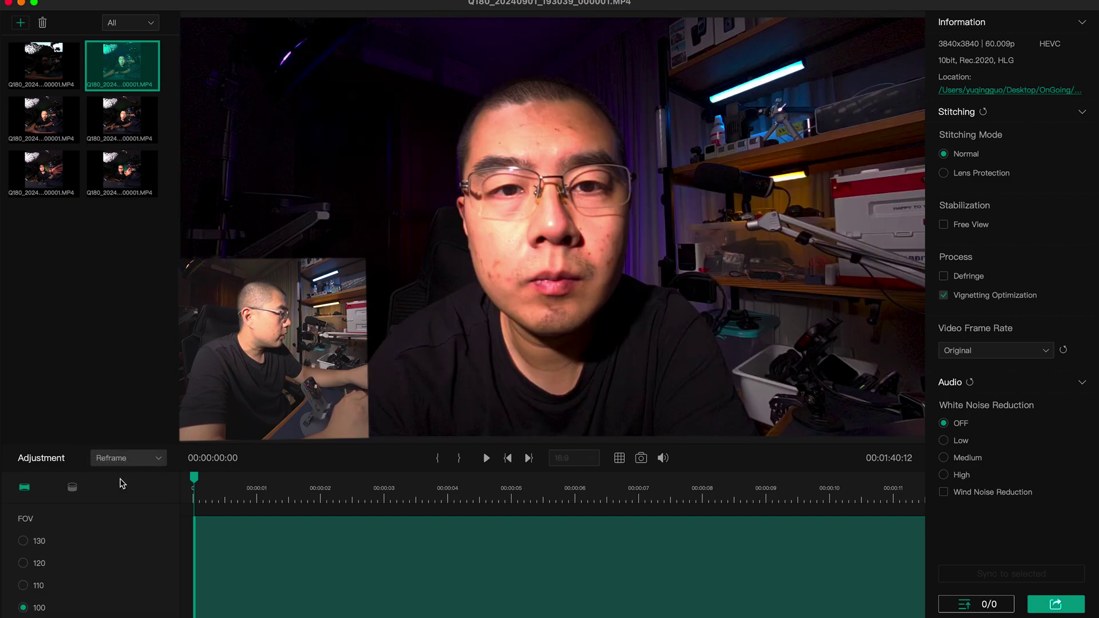
click(23, 541)
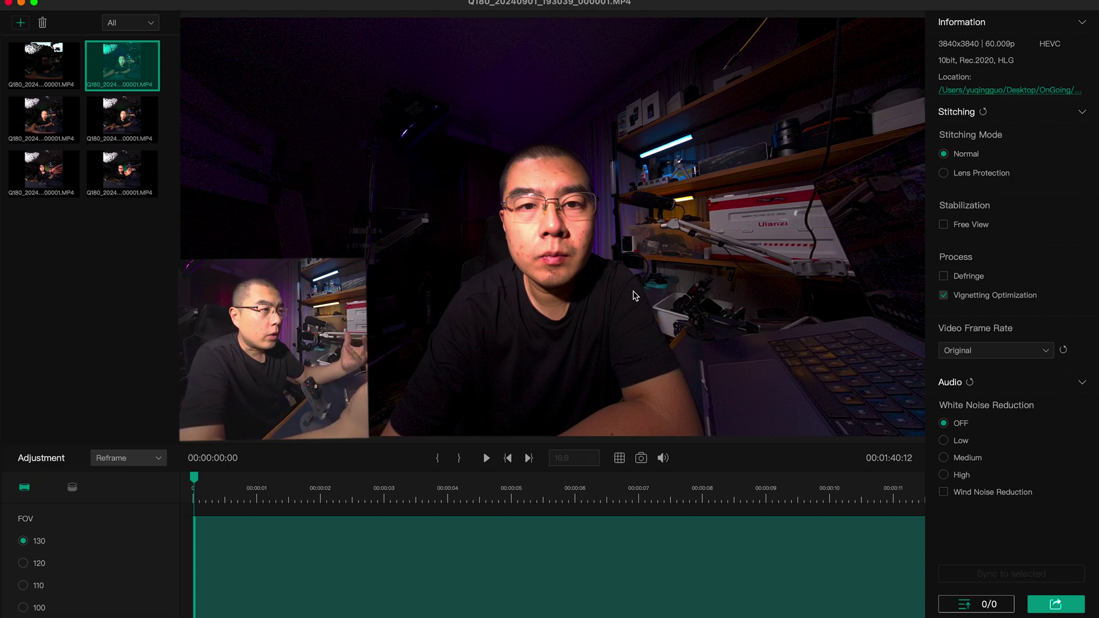
Preview the reframed clip with louder sound and compare the picture with and without Free View stabilization.
key(space)
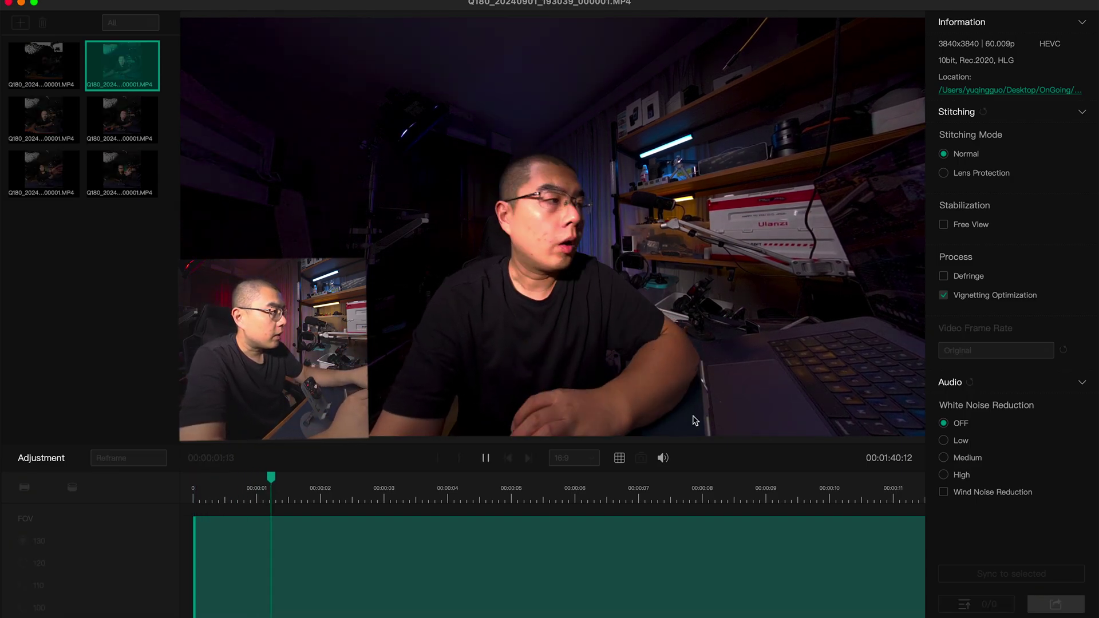
key(XF86AudioRaiseVolume)
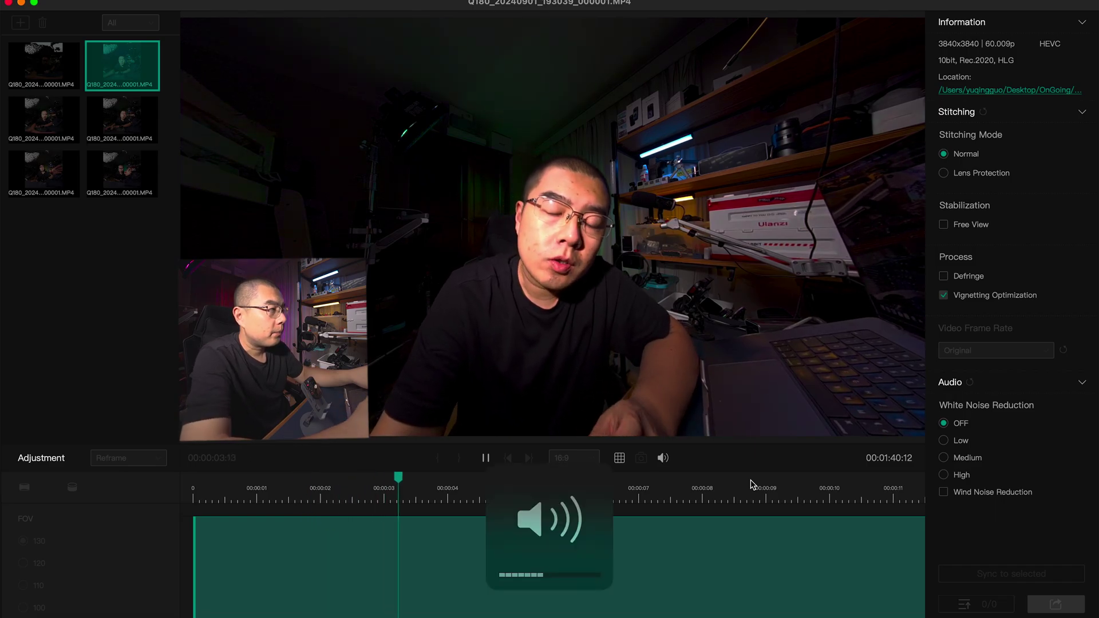
key(space)
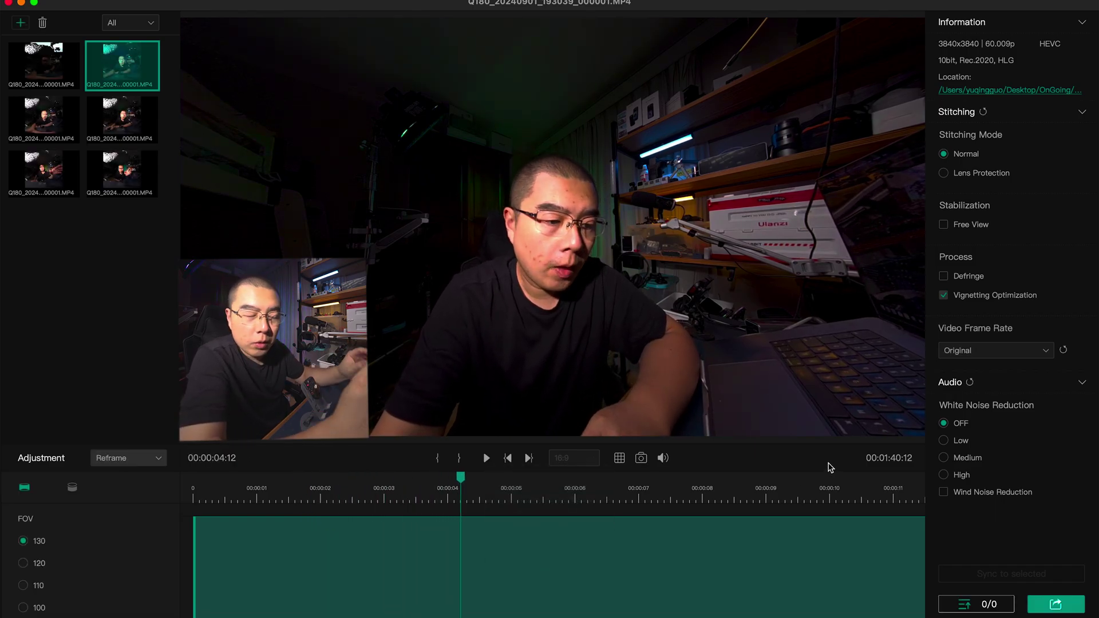
key(space)
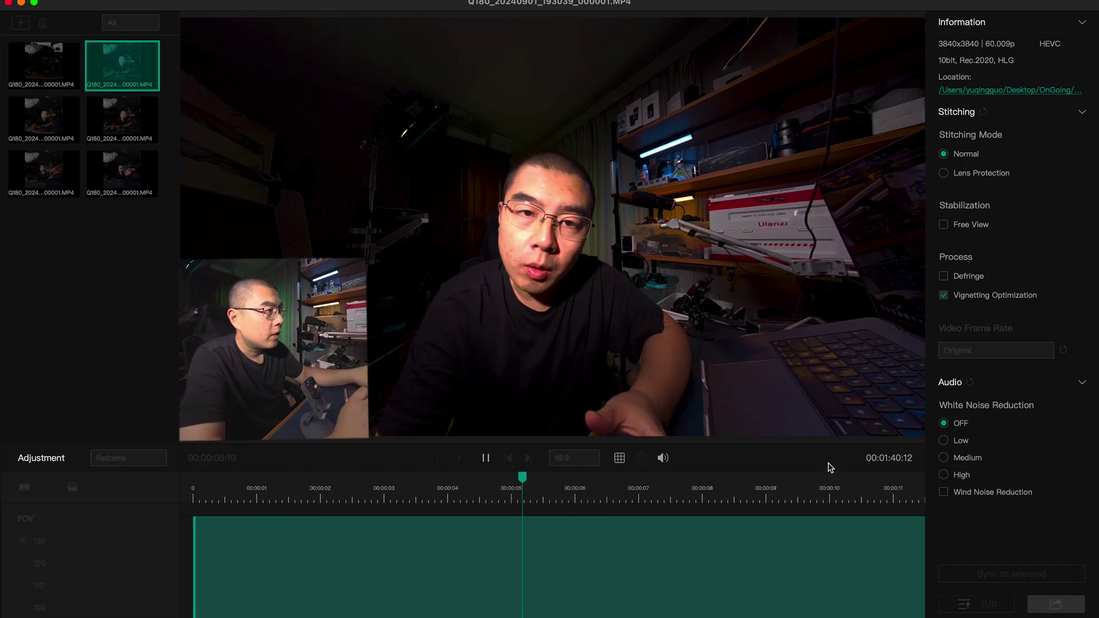
key(space)
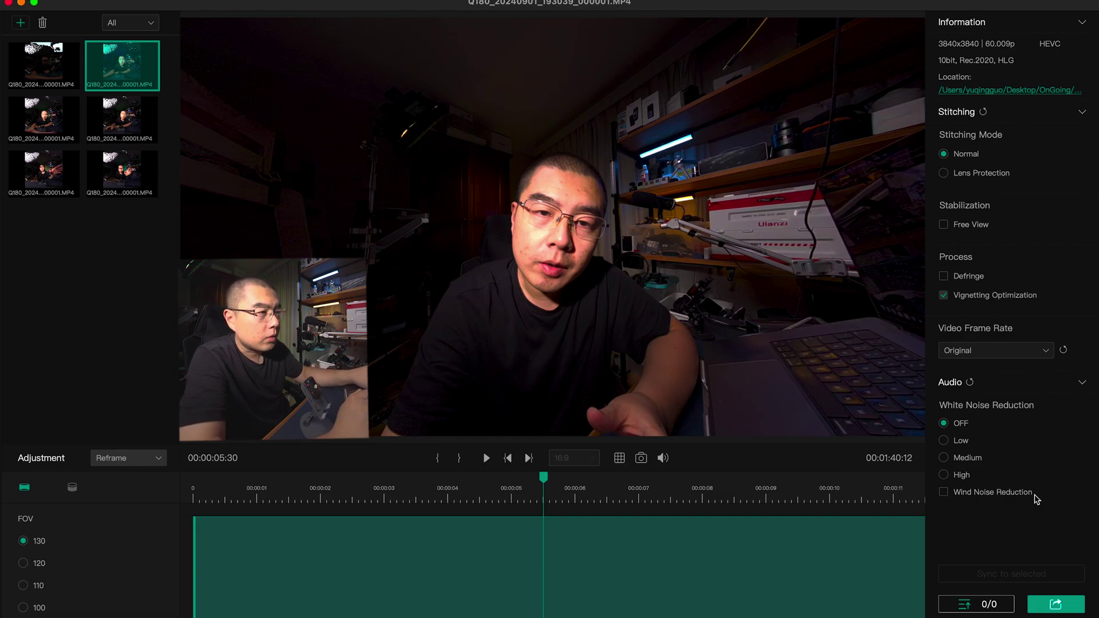
click(961, 226)
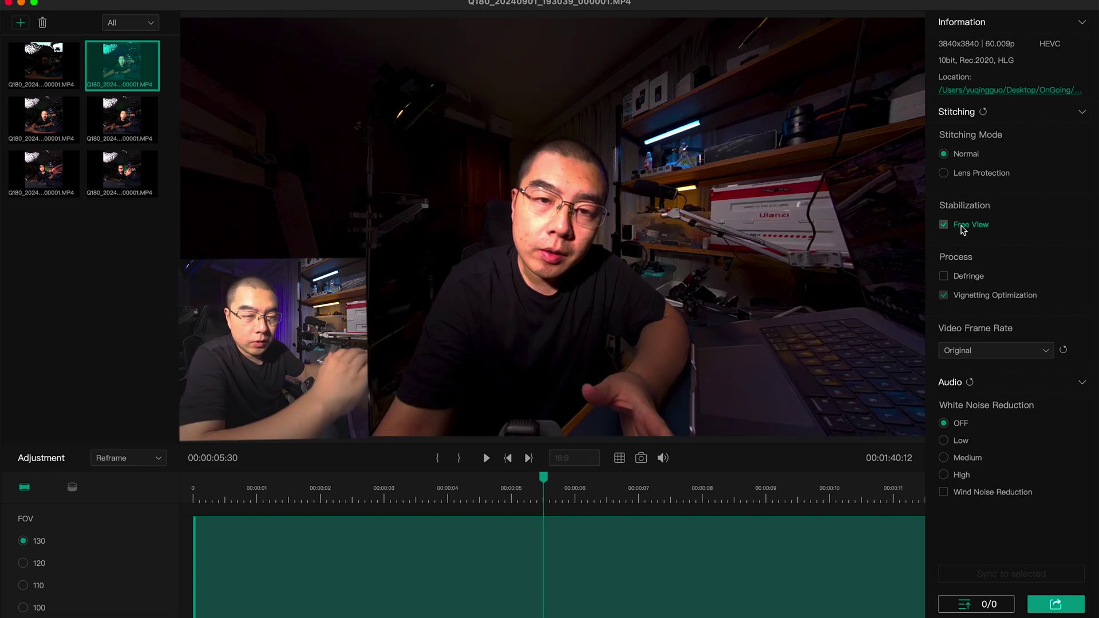
click(963, 226)
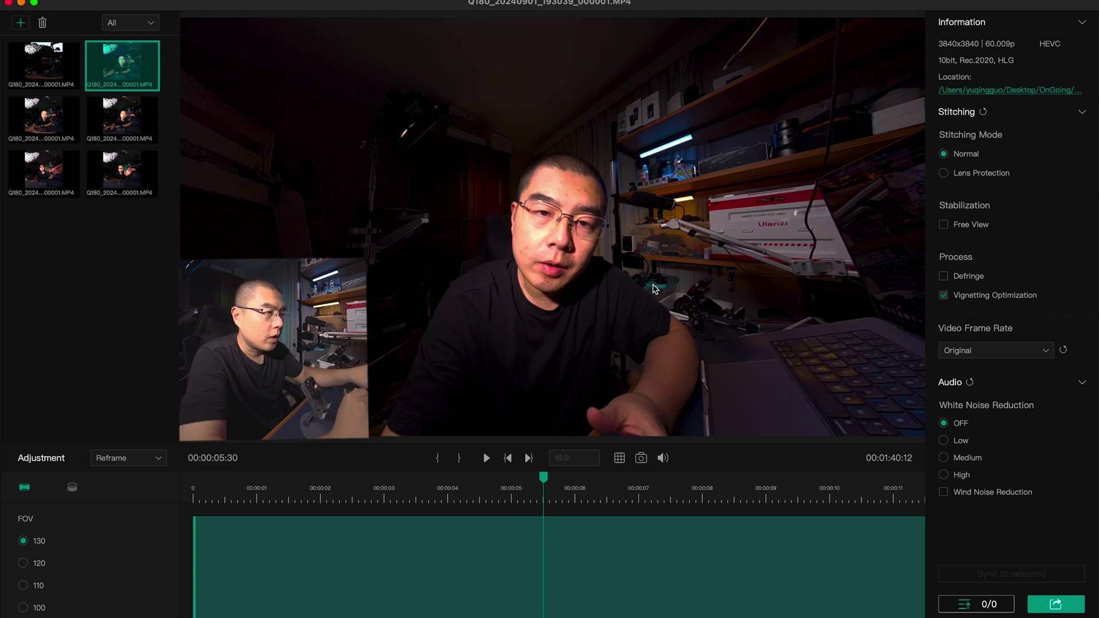
Try the MOV(ProRes) format in the clip's export settings and close them without exporting.
click(1056, 604)
click(522, 232)
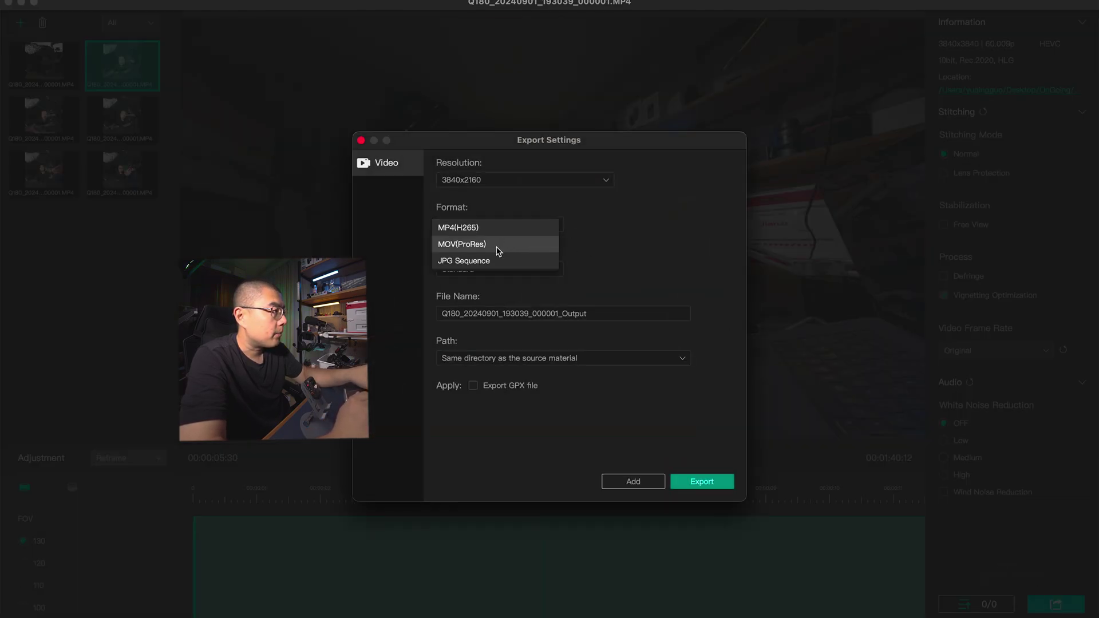
click(498, 248)
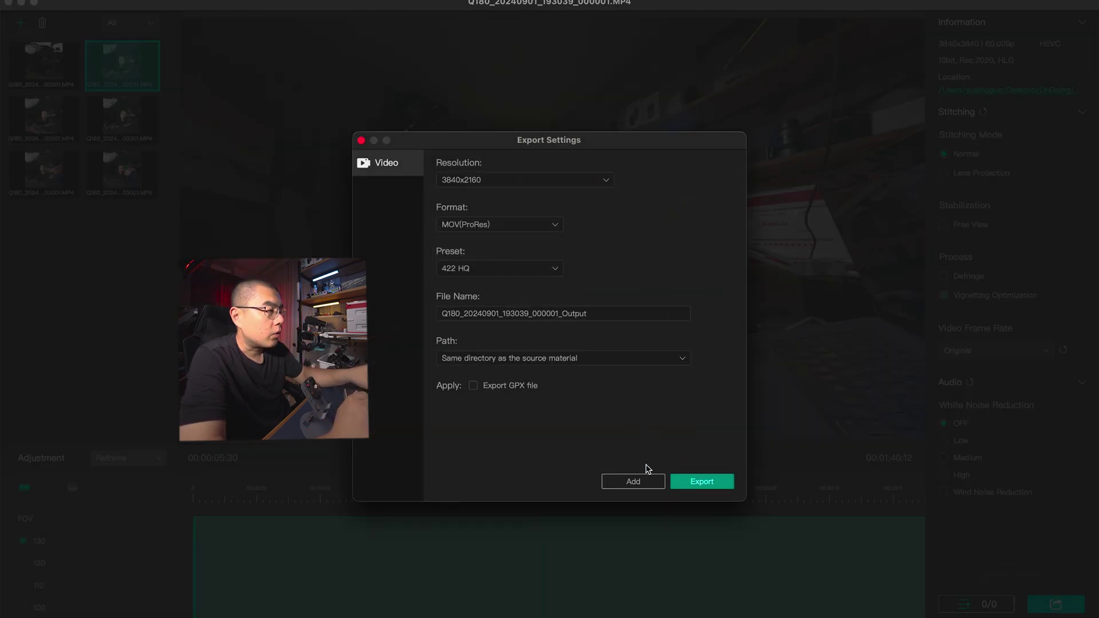
click(361, 140)
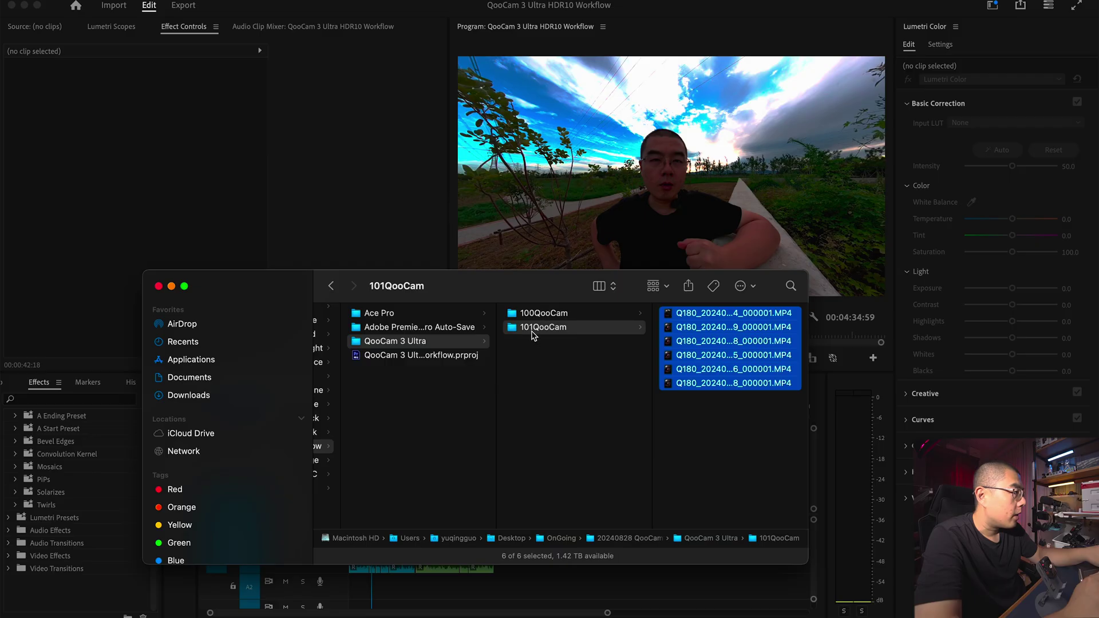
Switch to Premiere Pro and change its workspace from Color to Editing.
drag(544, 327, 39, 392)
click(39, 389)
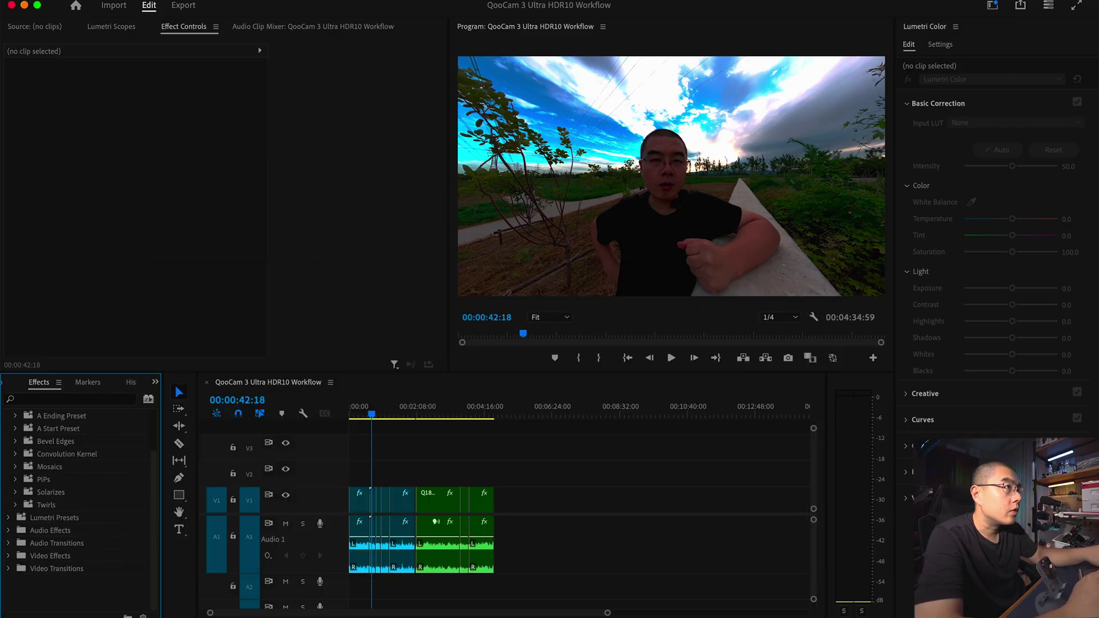
click(994, 7)
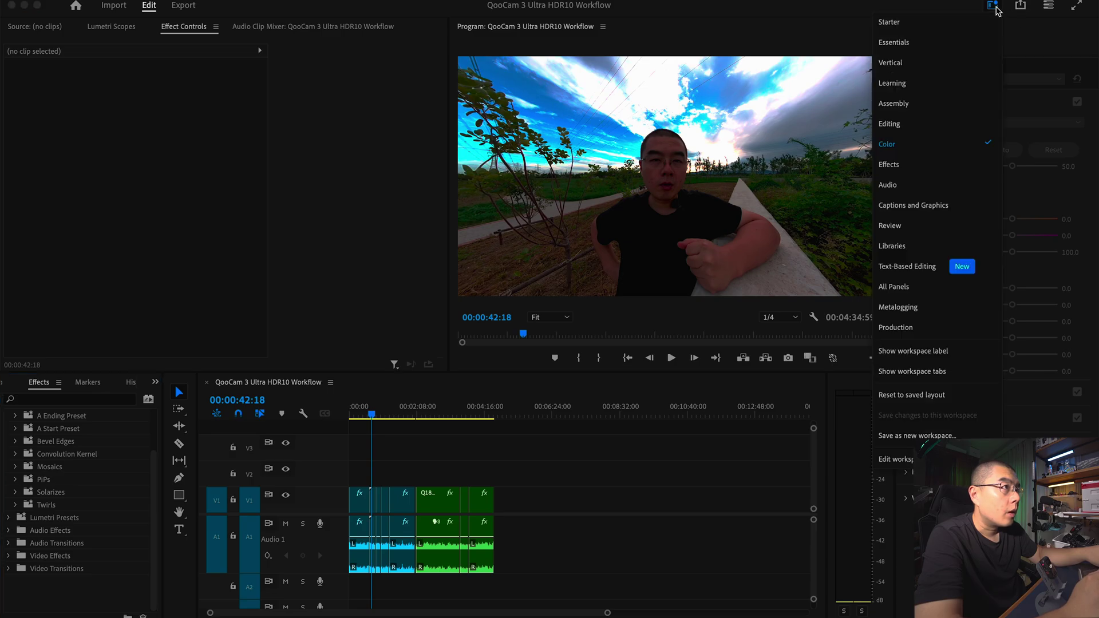
click(914, 126)
Import the 101QooCam folder from Finder into the Premiere Pro project and expand its bin.
key(super+Tab)
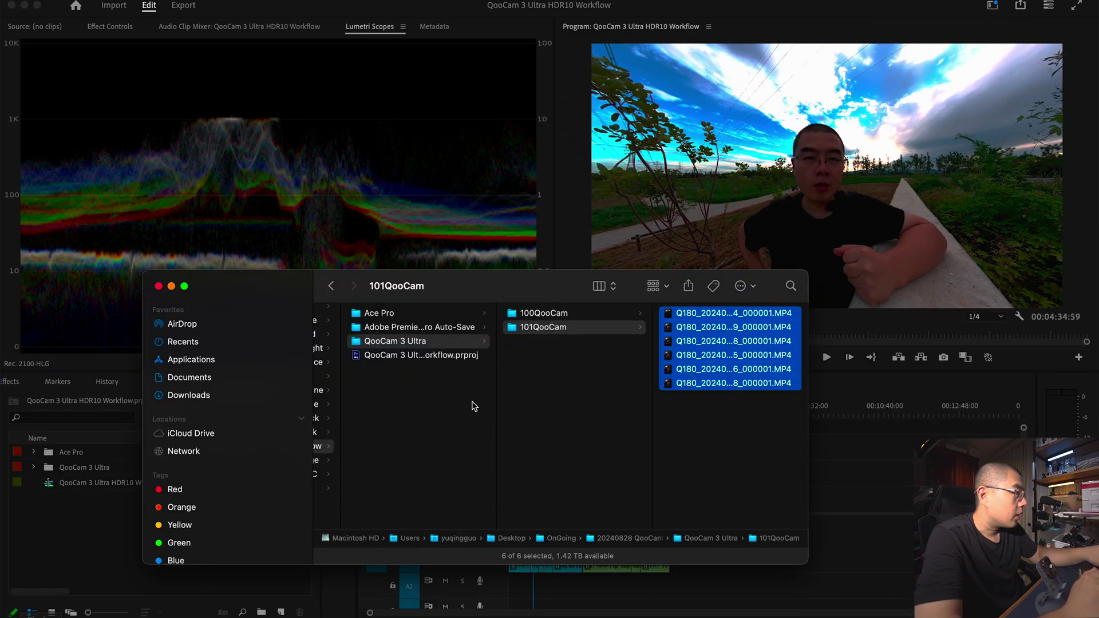
drag(538, 328, 91, 541)
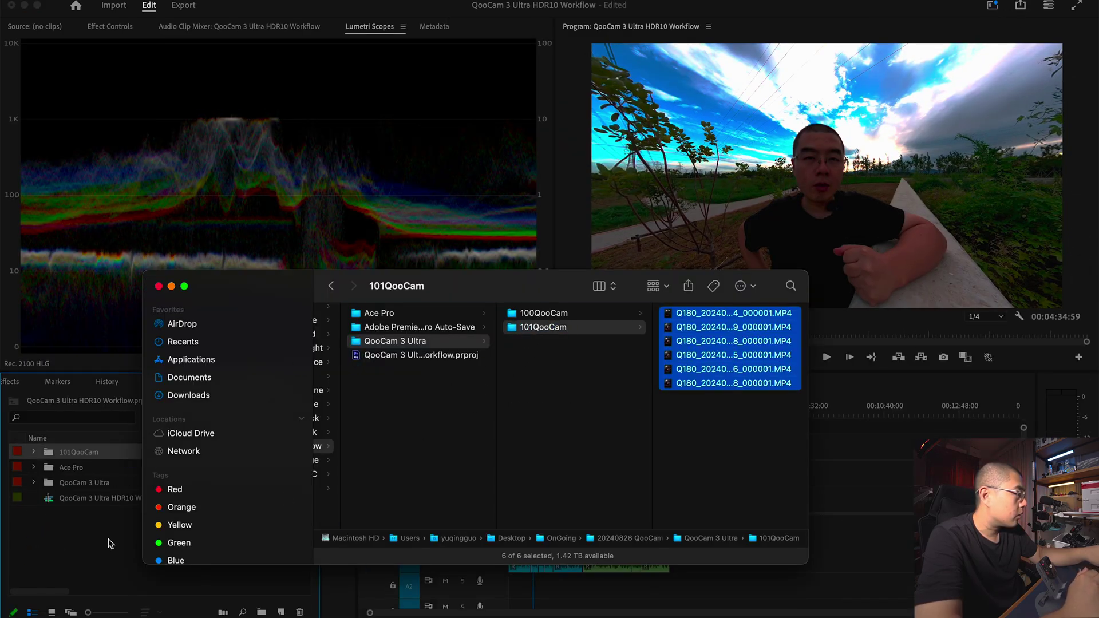
click(111, 544)
click(33, 452)
Place the five 60.01 fps clips from the 101QooCam bin on V1 between the teal and green clip groups.
click(73, 484)
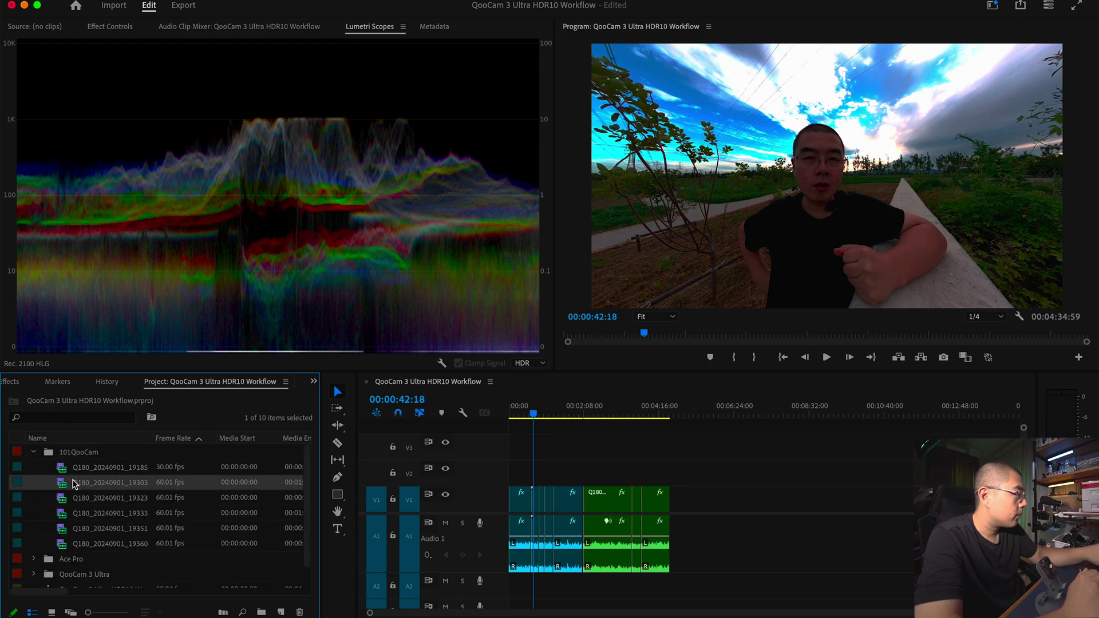
shift+click(80, 546)
drag(61, 488, 784, 506)
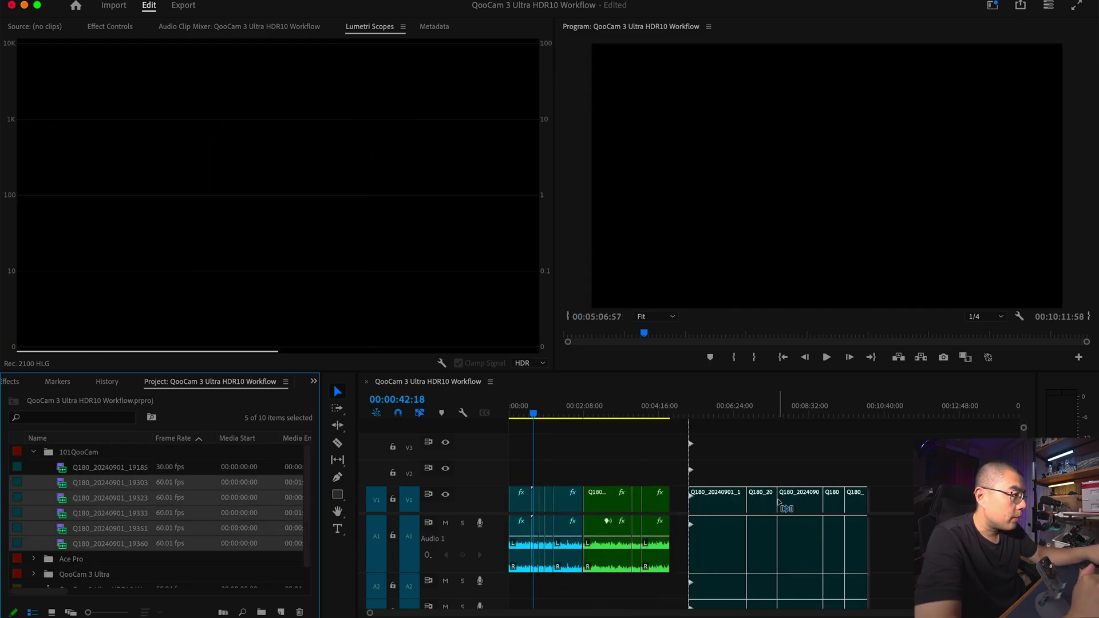
click(608, 498)
drag(608, 499, 867, 499)
Play the start of the first newly placed clip in the timeline.
click(590, 417)
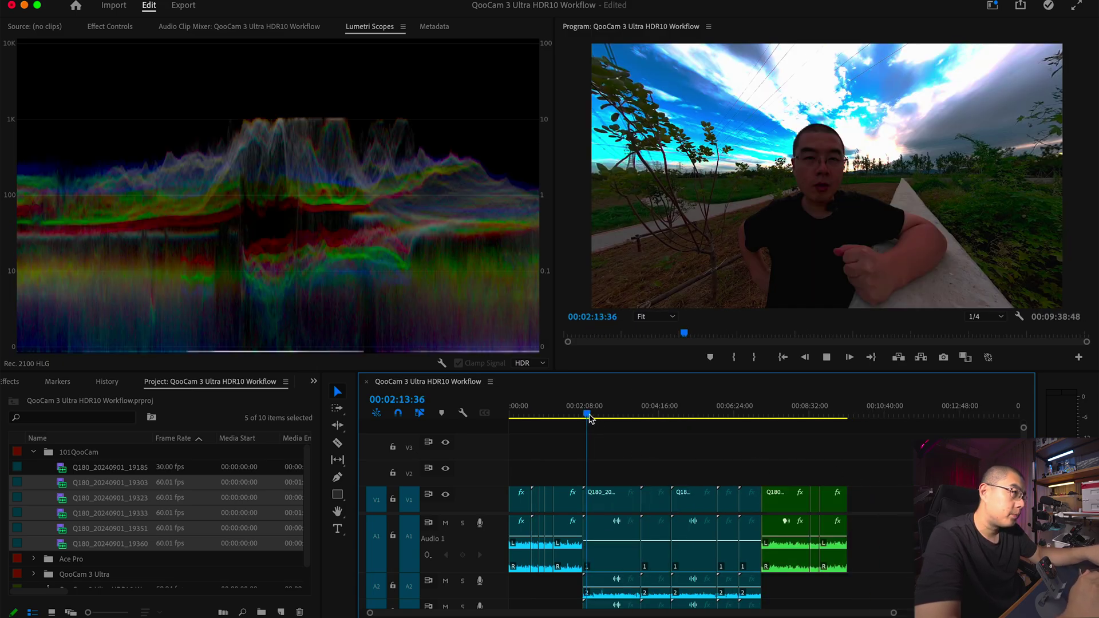
key(space)
key(space)
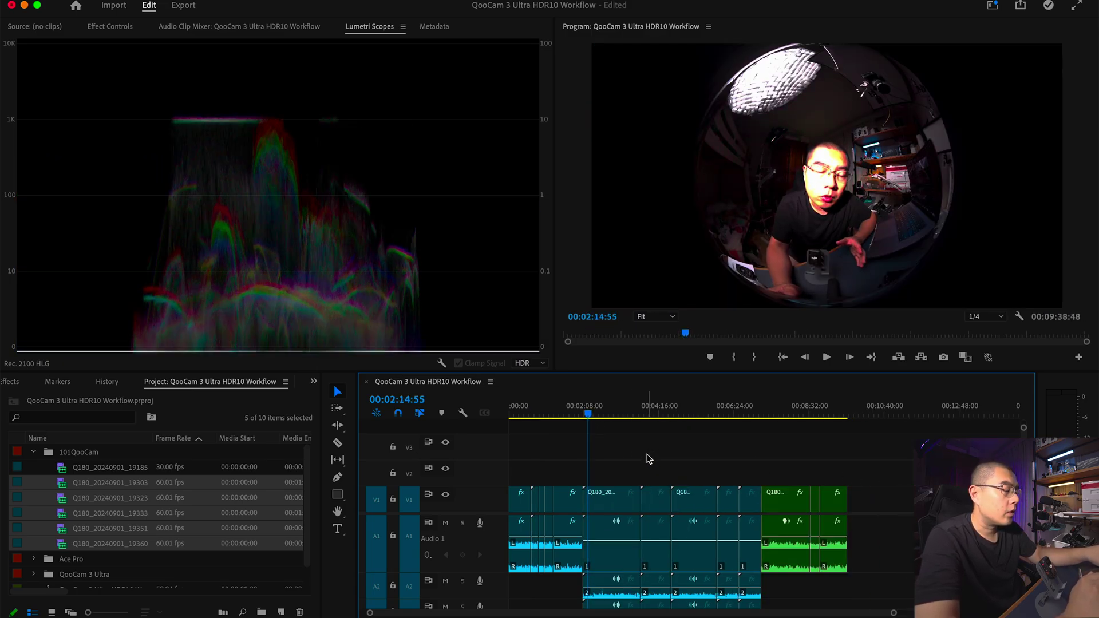
Search the effects for "lens" and apply Lens Distortion to the first newly placed clip.
click(611, 500)
click(316, 382)
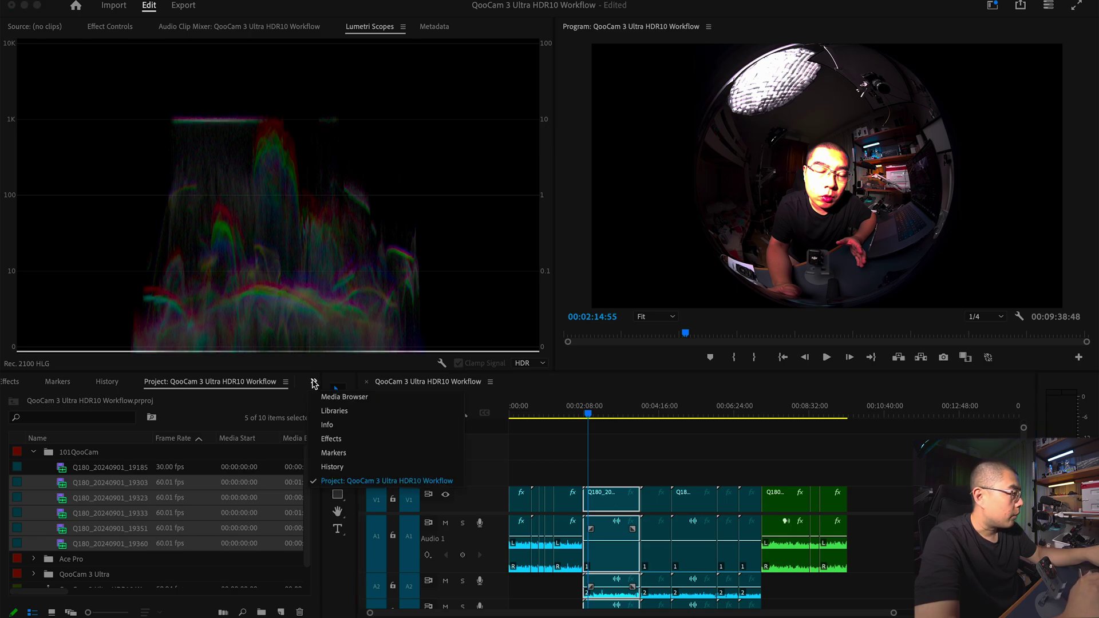
click(332, 444)
click(105, 399)
text(lens)
drag(71, 491, 598, 495)
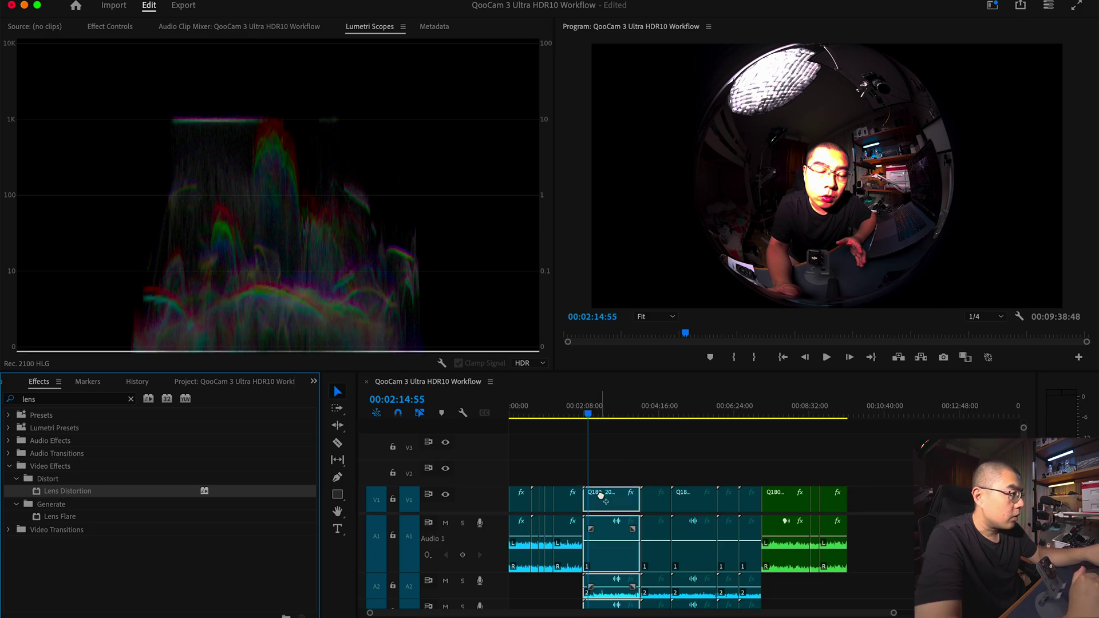
Set the clip's Lens Distortion Curvature to -55.
click(112, 28)
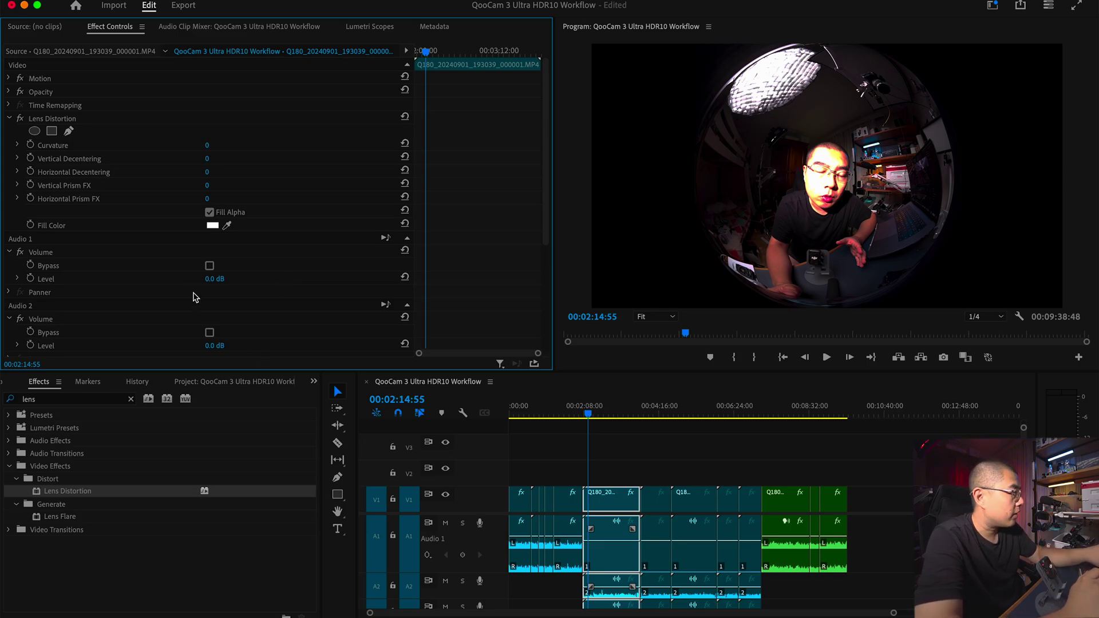
scroll(158, 294, down, 5)
scroll(159, 295, up, 5)
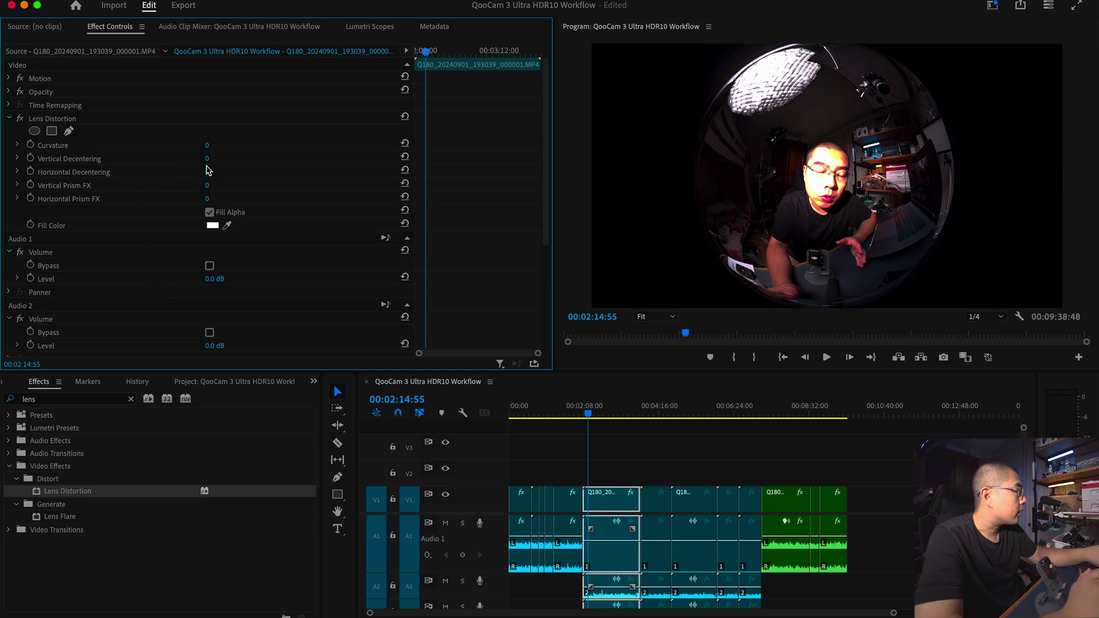
click(206, 145)
text(-55)
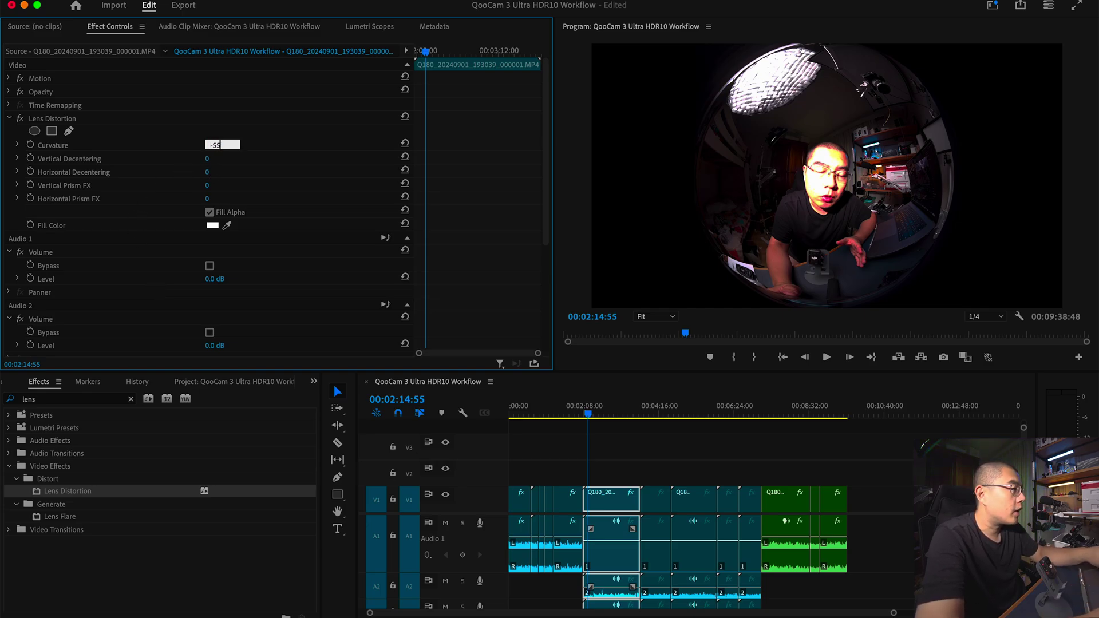
key(Return)
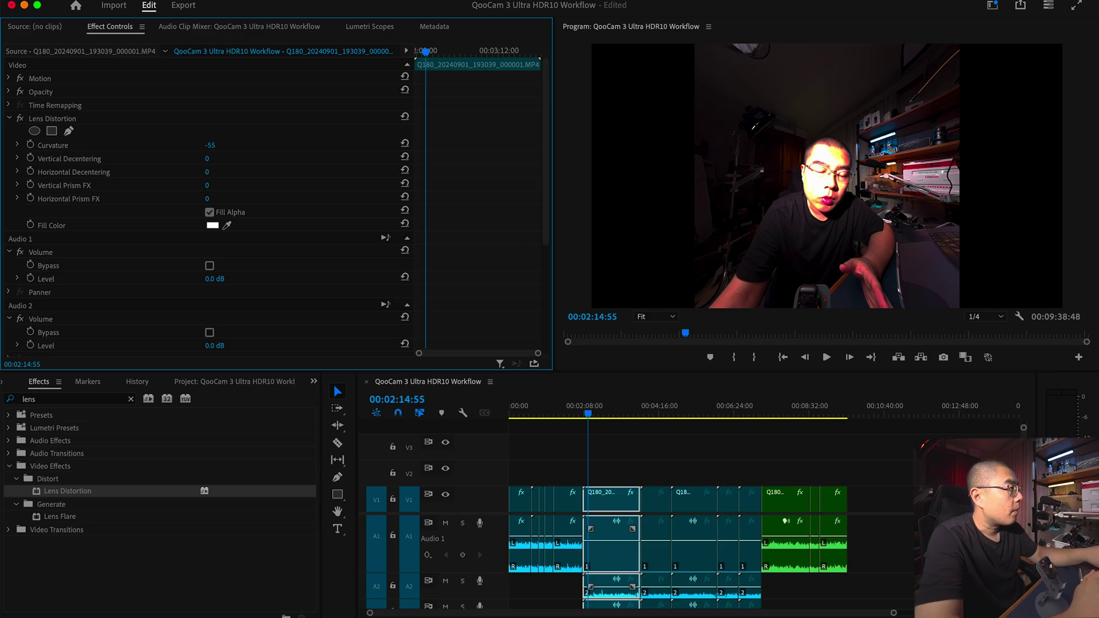
Try Lens Distortion Curvature values of -50 and -52 on the first newly placed clip.
click(210, 144)
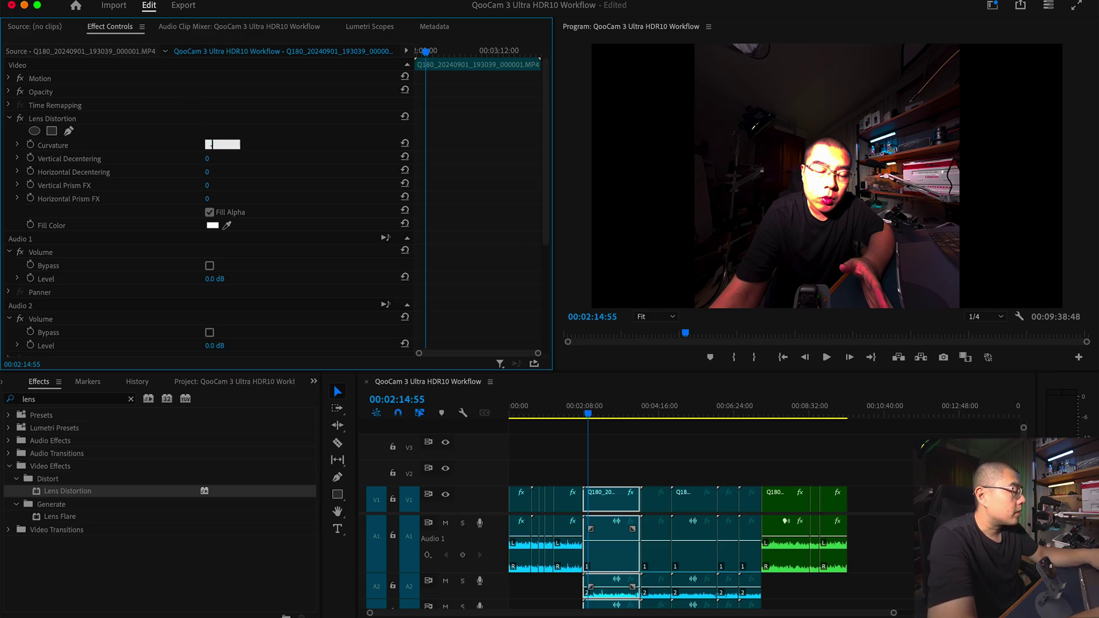
key(Return)
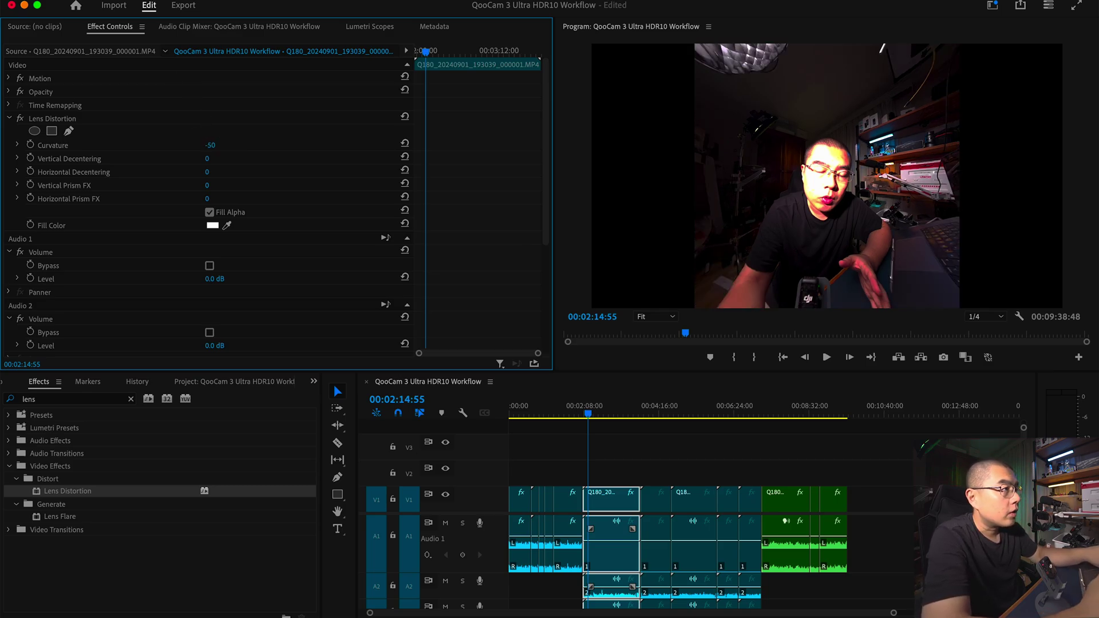
click(211, 146)
text(-52)
key(Return)
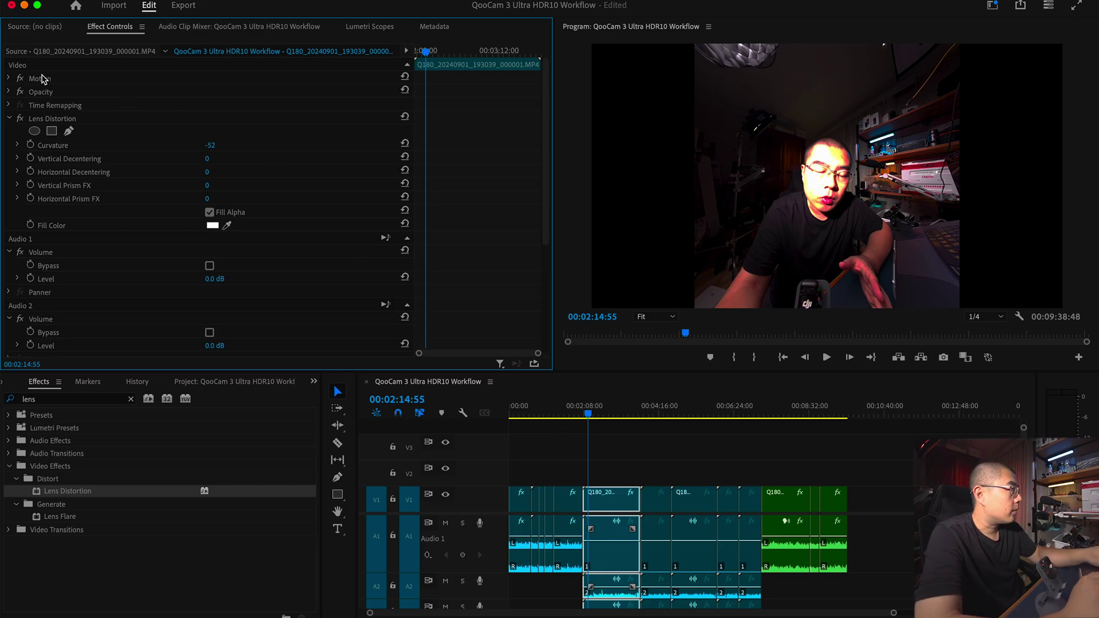
Scale the clip to 178.9 and move it up in the frame to a vertical position of 991.7.
click(8, 79)
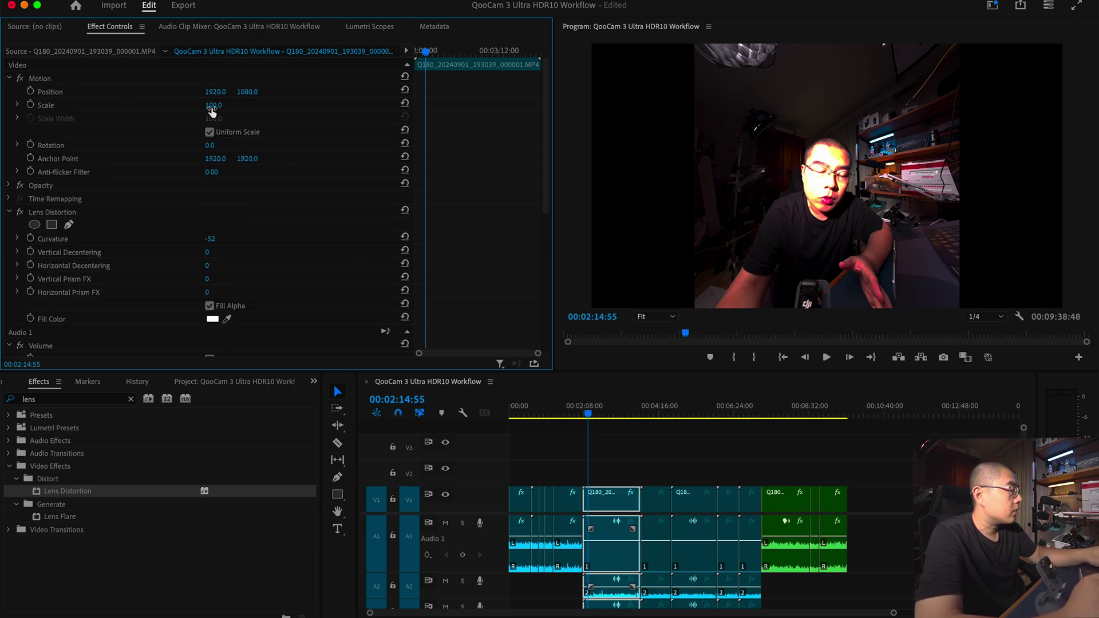
mouse_move(213, 105)
mouse_down()
mouse_move(262, 104)
mouse_move(222, 106)
mouse_up()
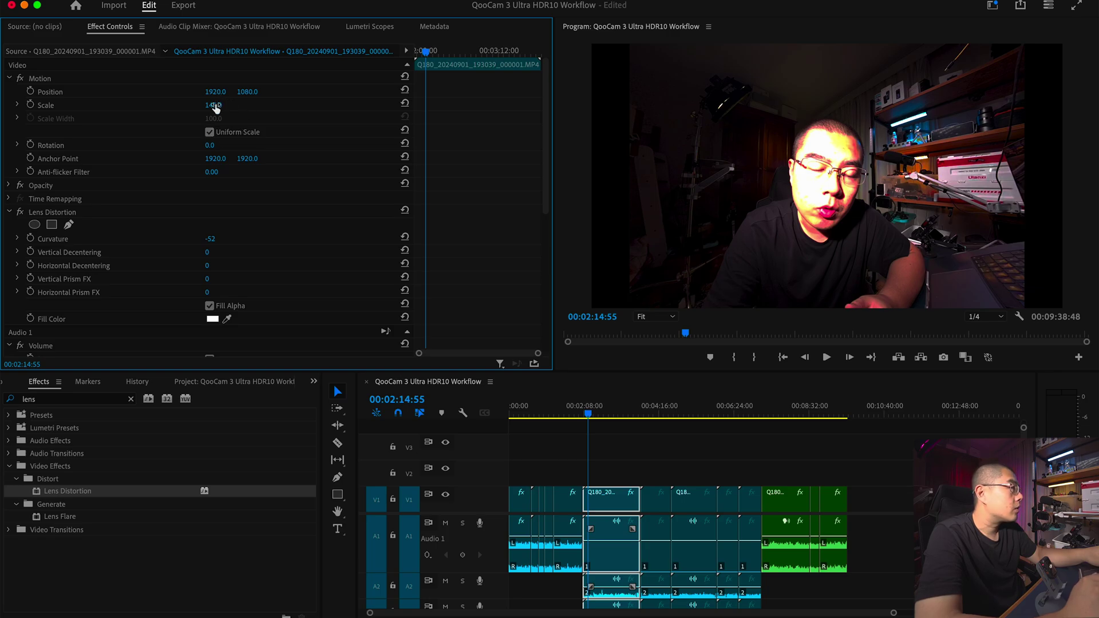
click(736, 213)
mouse_move(808, 248)
mouse_down()
mouse_move(807, 221)
mouse_move(807, 236)
mouse_up()
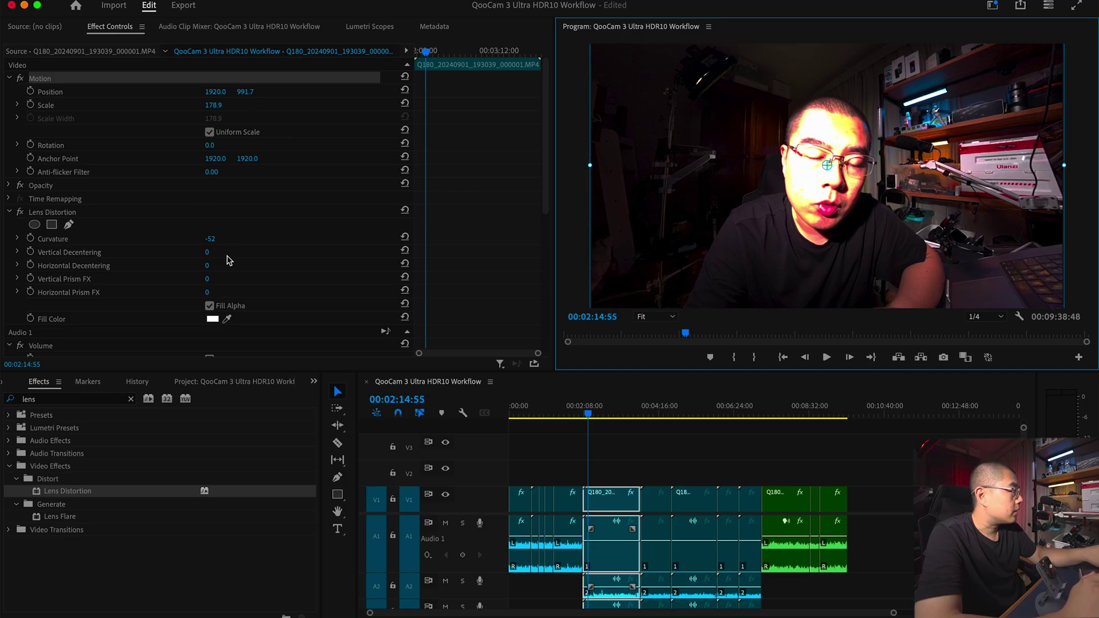
Set the clip's Lens Distortion Curvature to -50, nudge its vertical position to 981.3, and preview it.
mouse_move(211, 239)
mouse_down()
mouse_move(198, 239)
mouse_move(215, 239)
mouse_up()
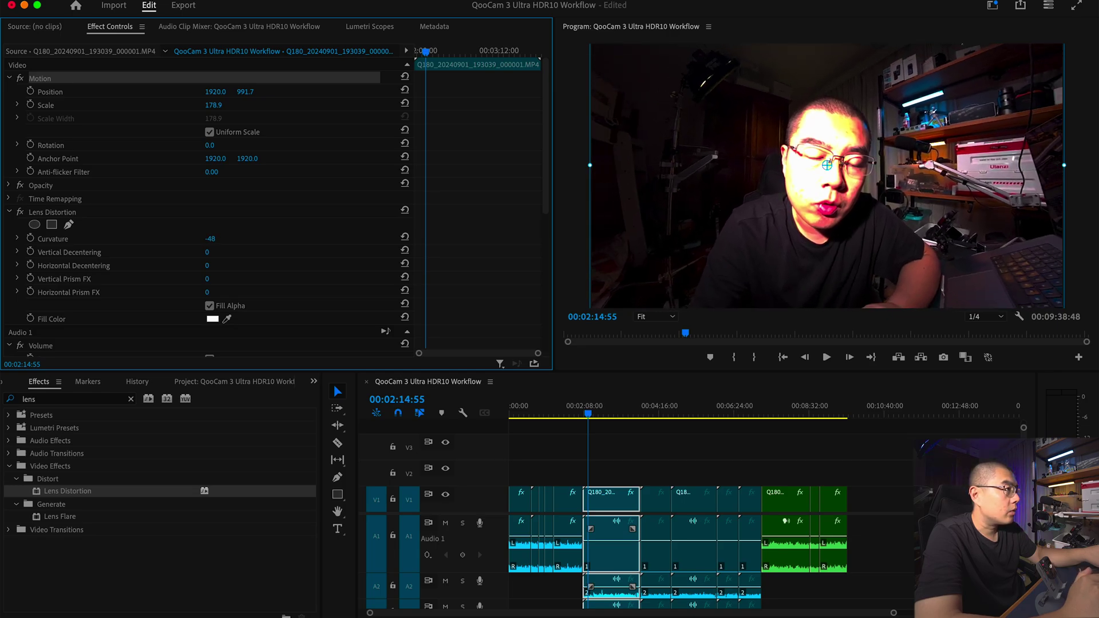
drag(214, 239, 214, 238)
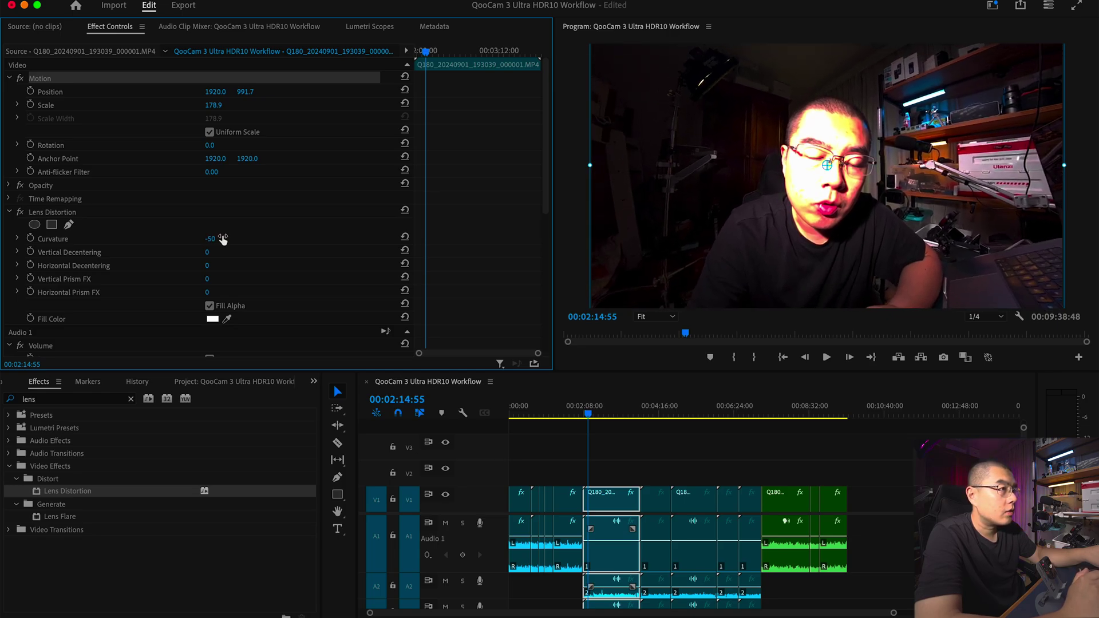
mouse_move(855, 183)
mouse_down()
mouse_move(842, 181)
mouse_move(854, 182)
mouse_up()
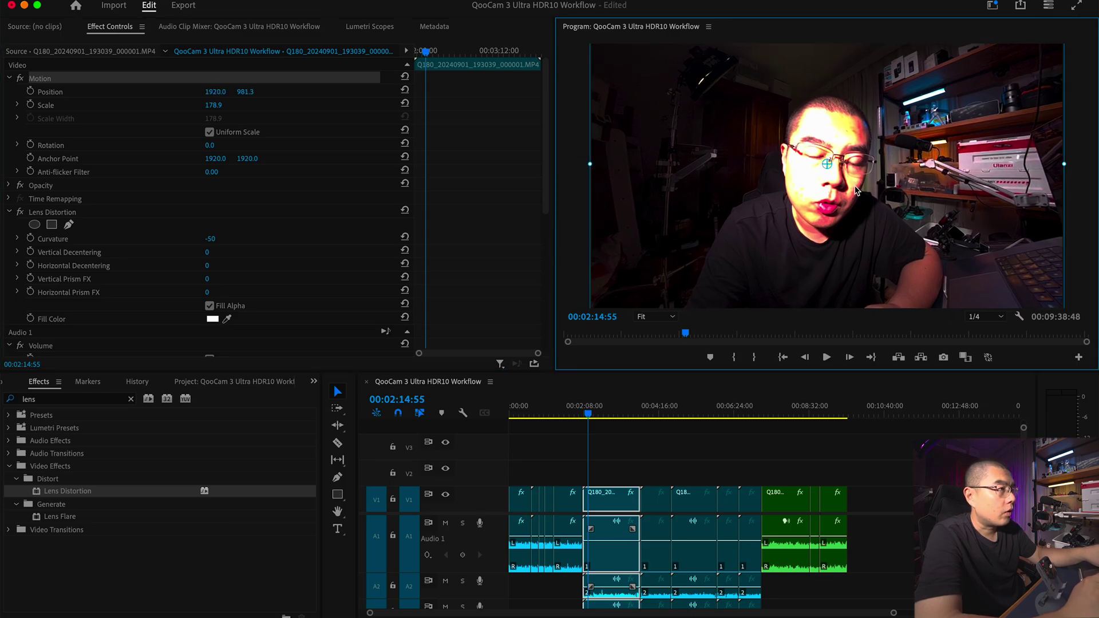
key(space)
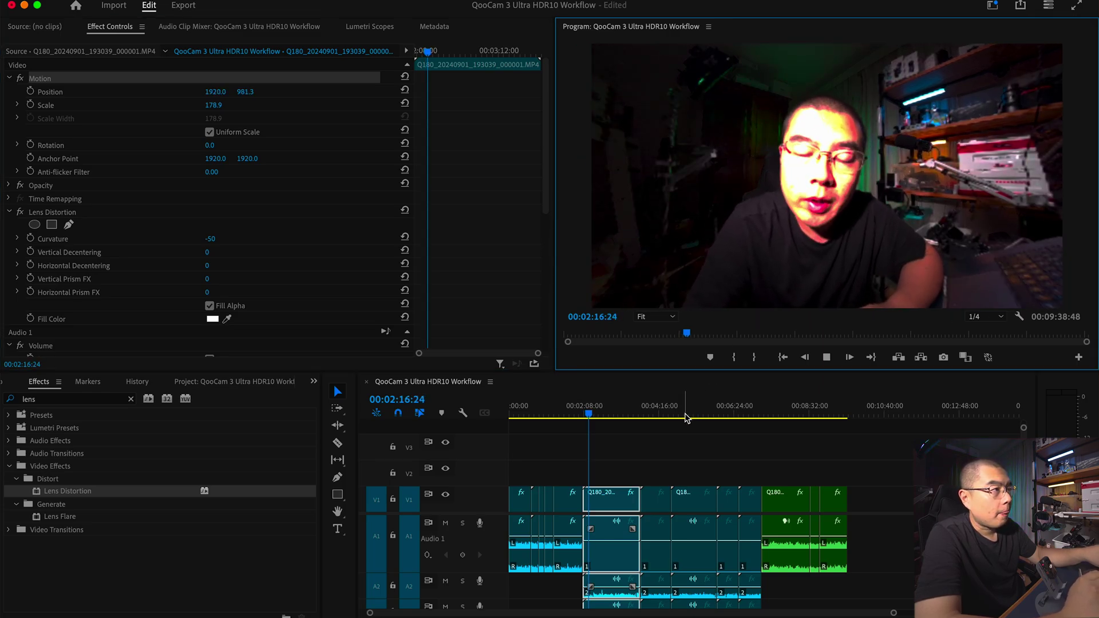
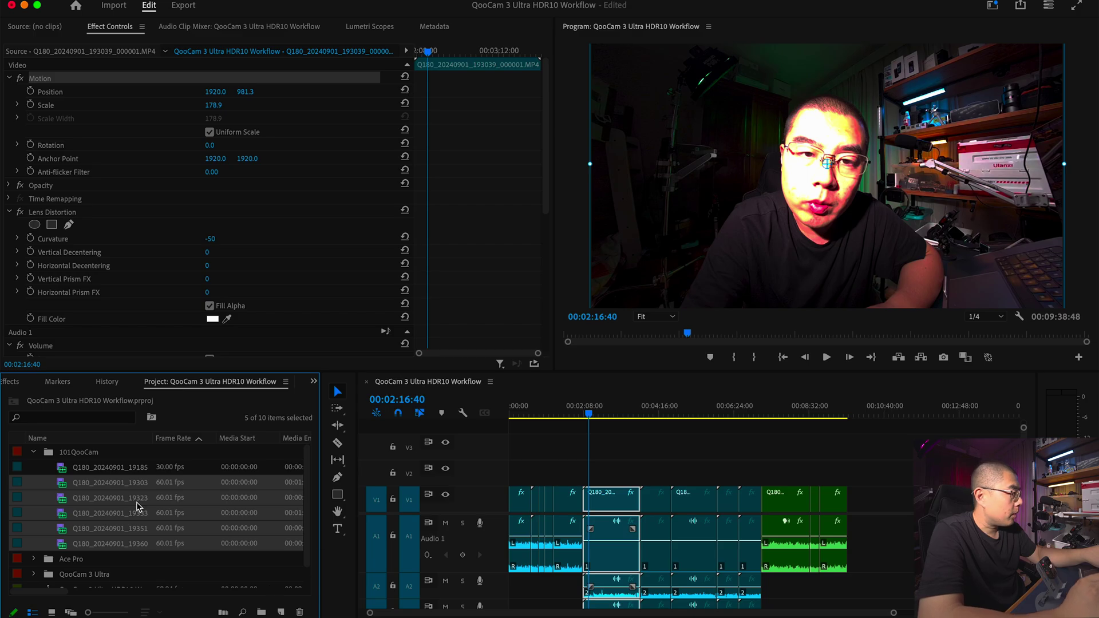
Override the media color space of the five selected 60.01 fps source clips with Rec. 2100 HLG.
right_click(89, 498)
mouse_move(255, 261)
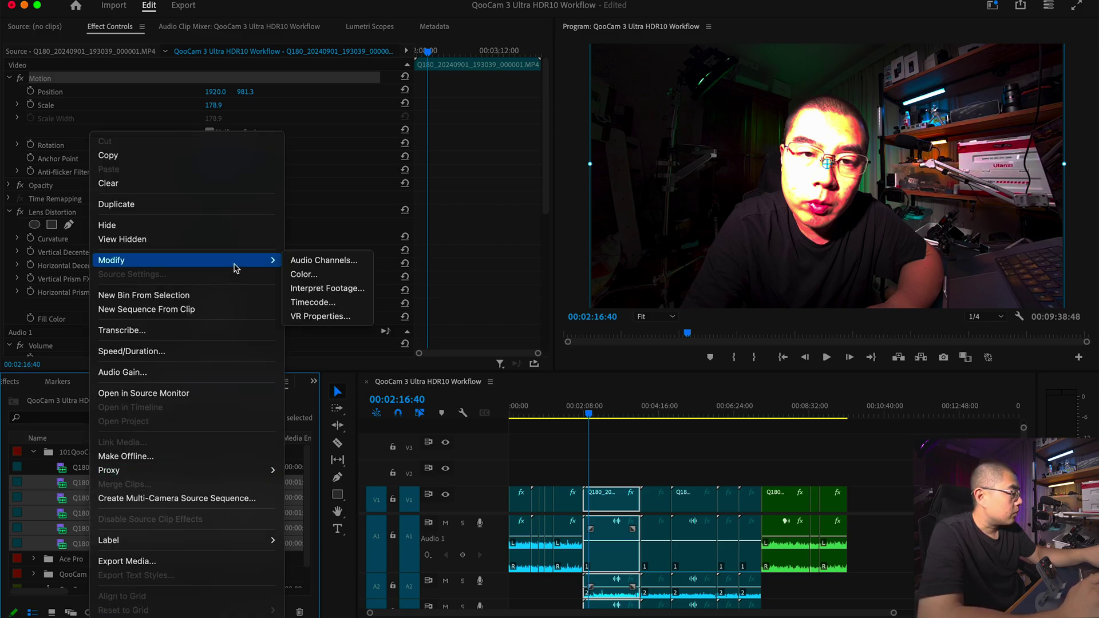
click(330, 279)
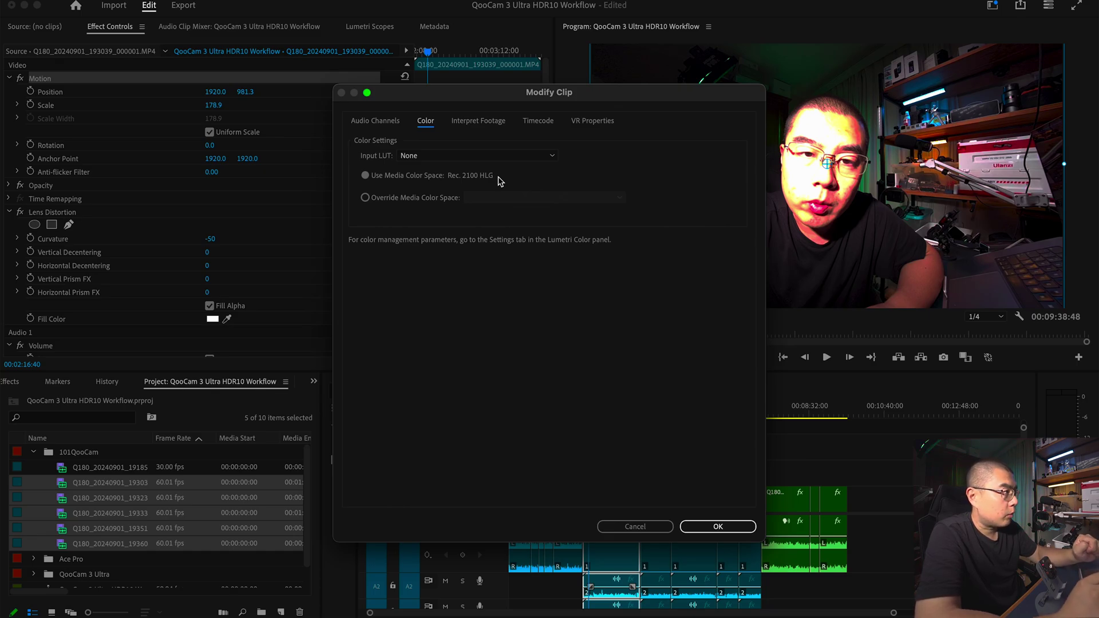
click(382, 198)
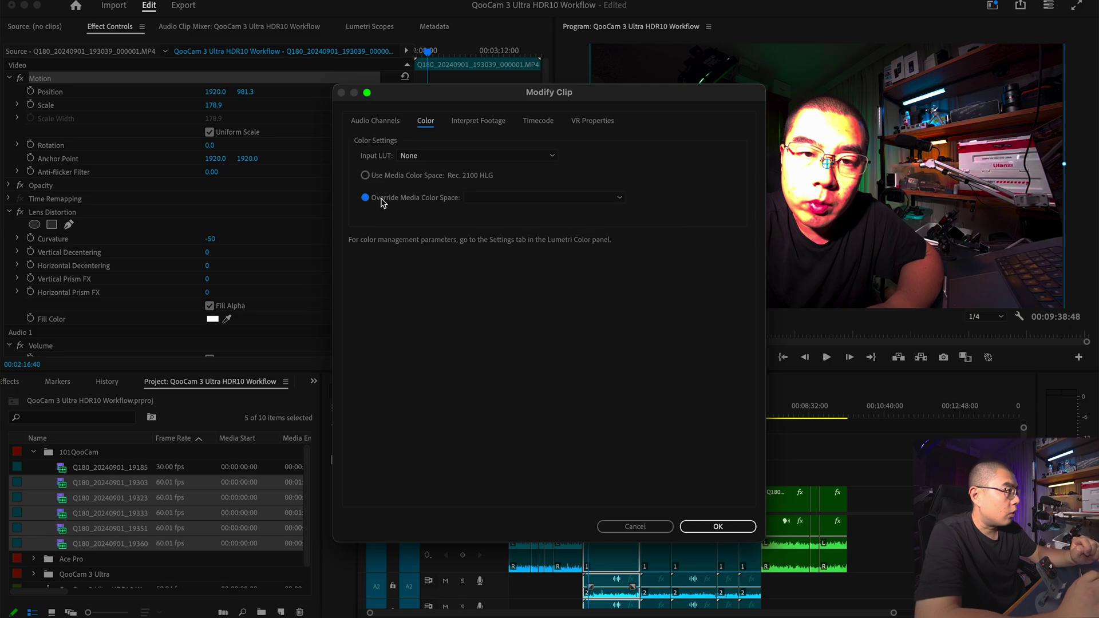
click(532, 198)
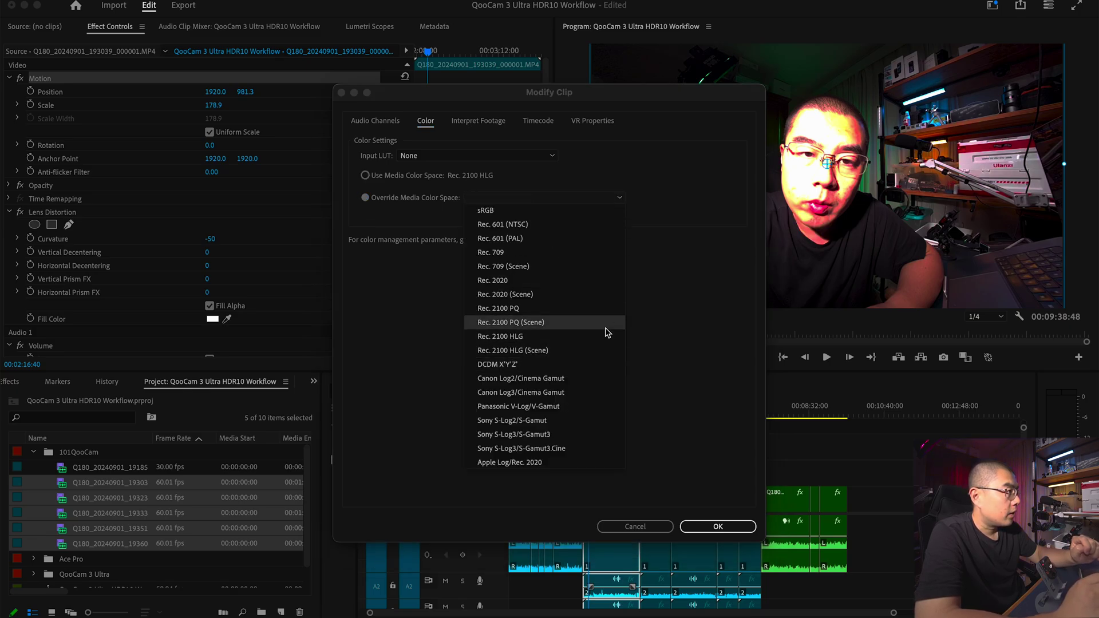
click(560, 338)
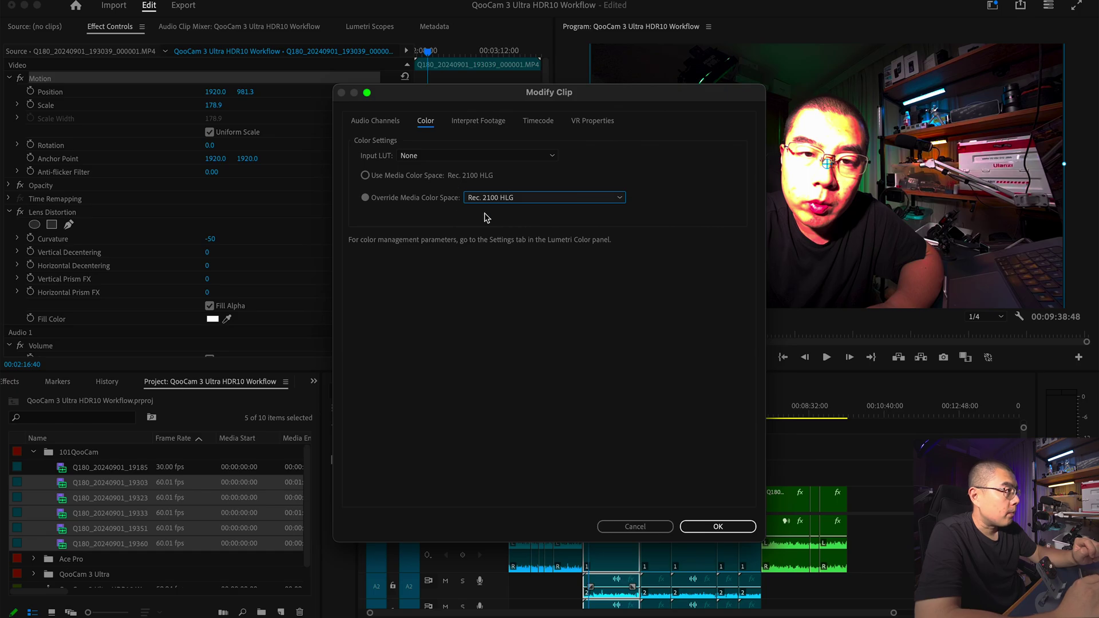
click(722, 530)
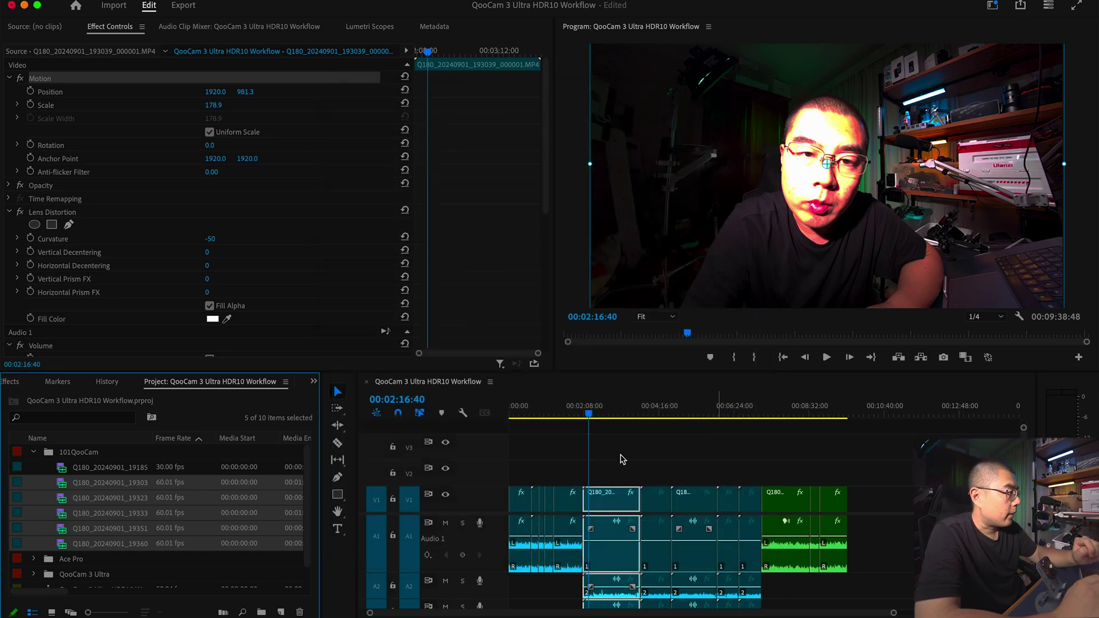
Confirm Rec. 2100 HLG as the working color space in the sequence settings.
click(458, 387)
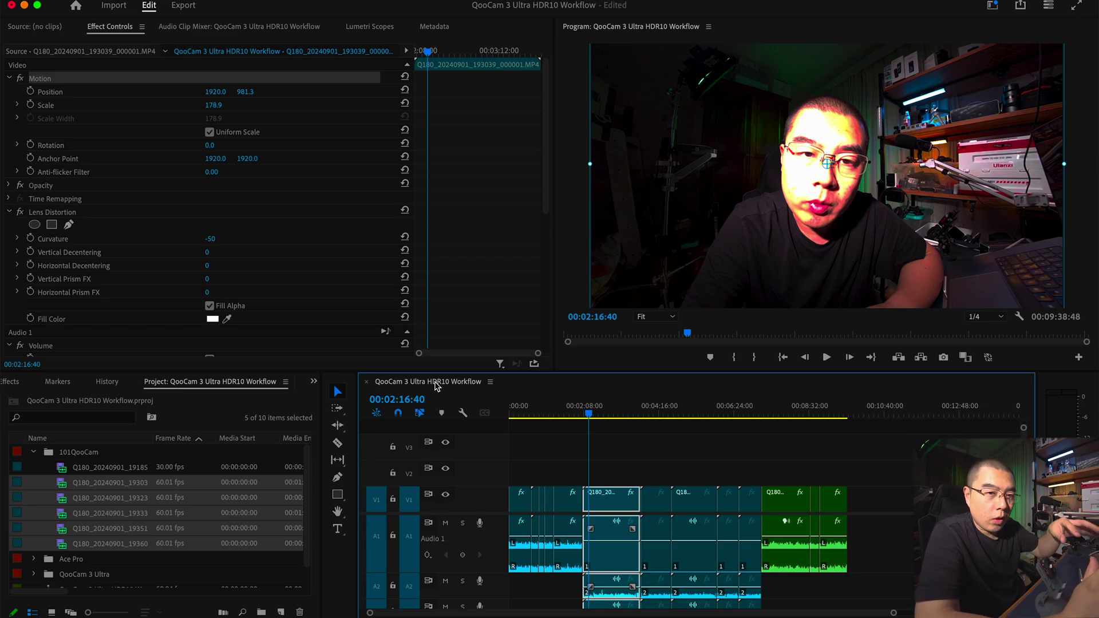
click(172, 1)
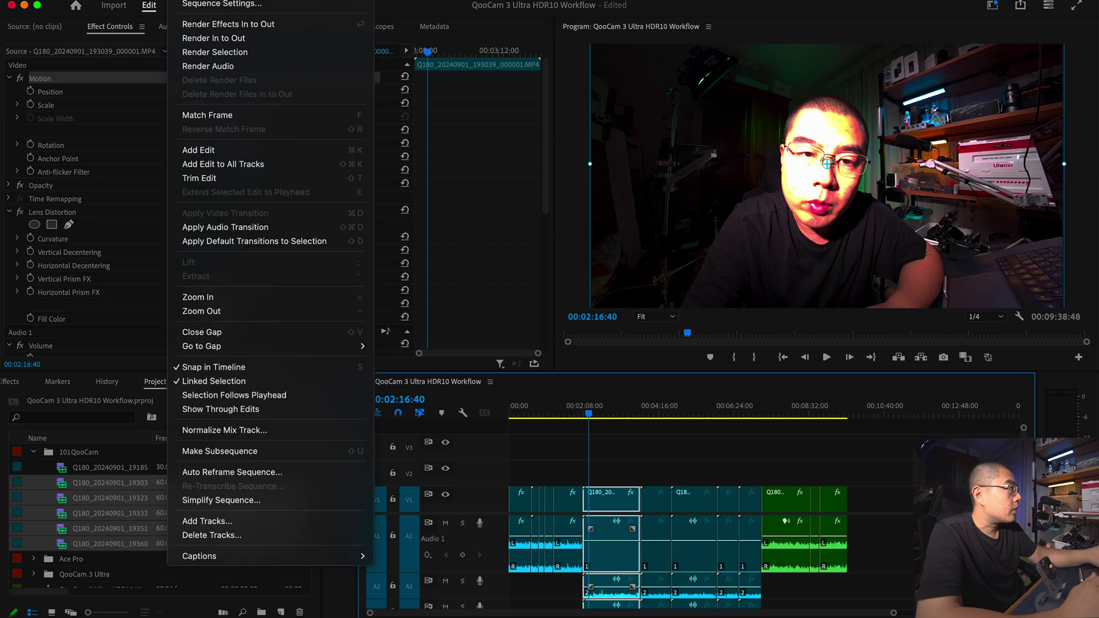
click(172, 6)
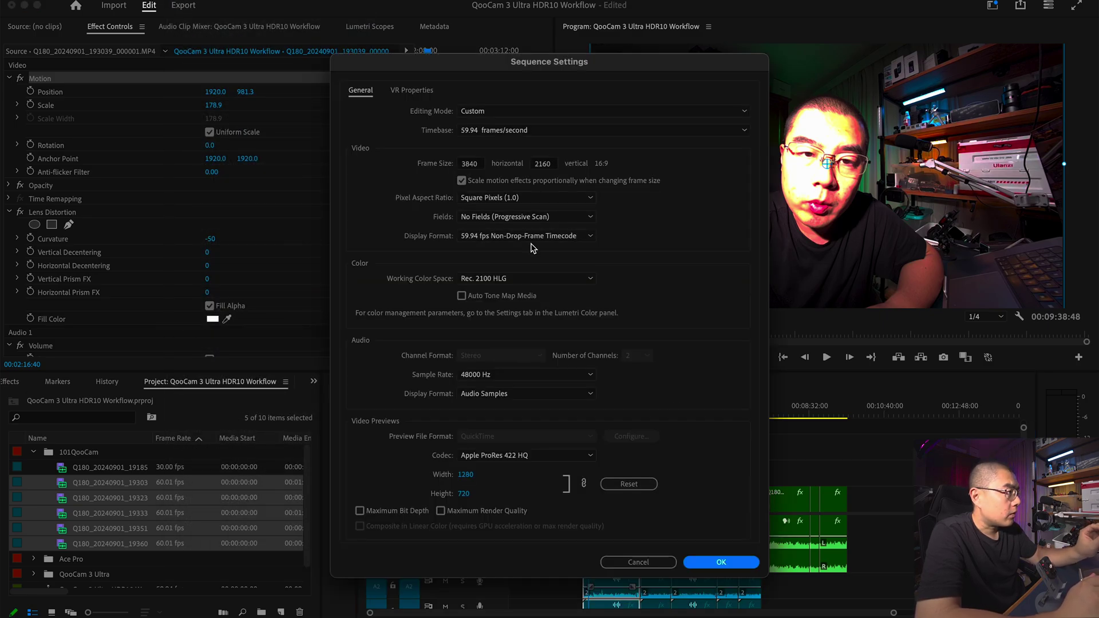
click(529, 282)
click(532, 283)
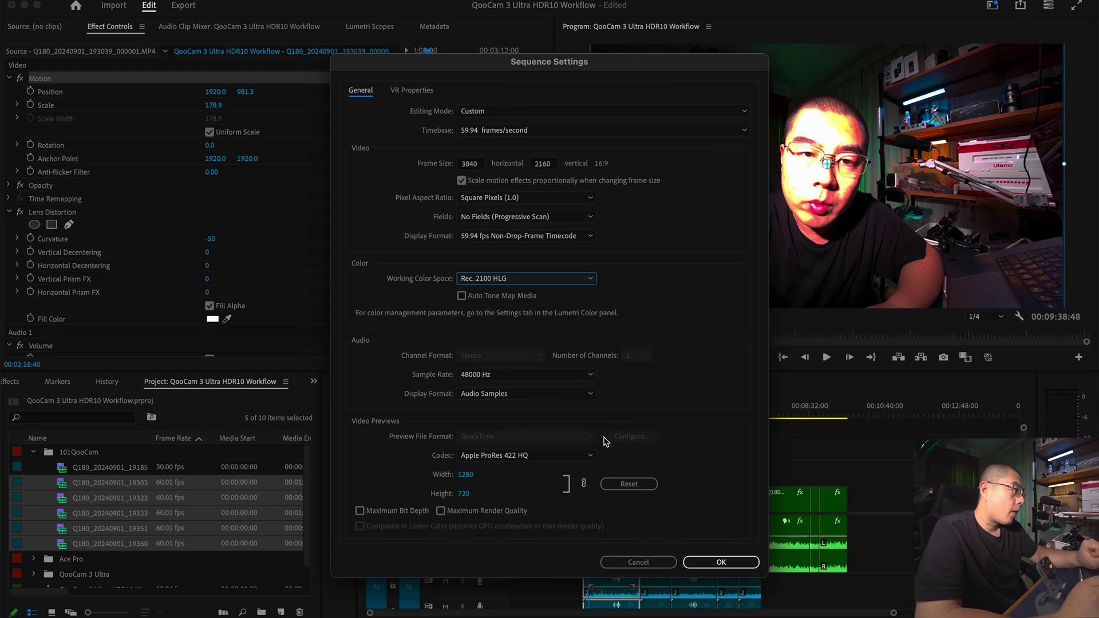
click(714, 561)
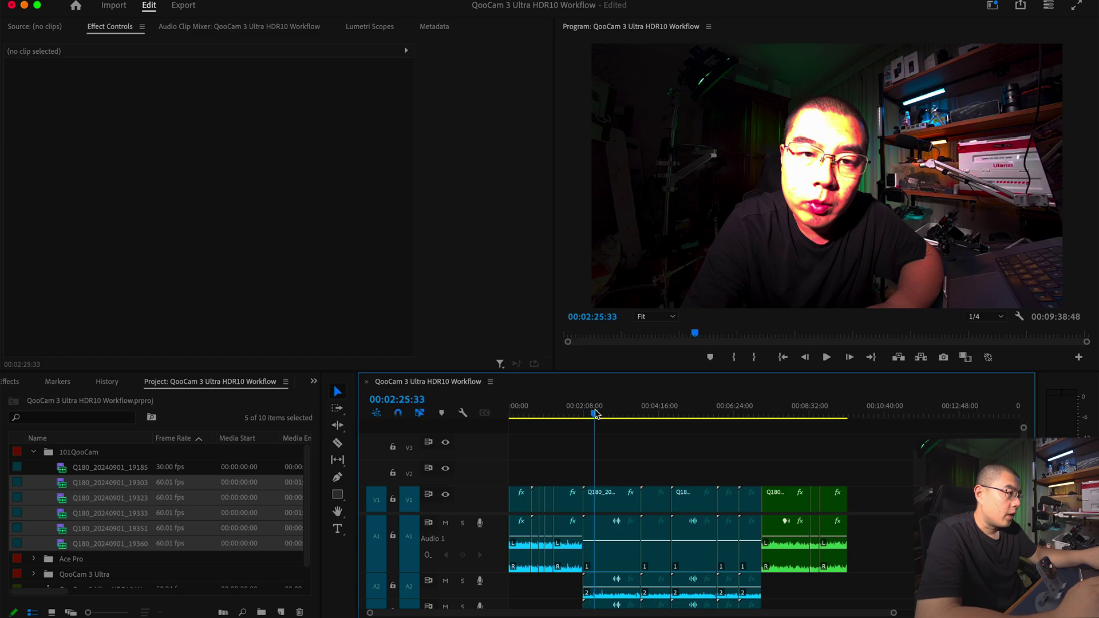
Play the distortion-corrected clip in the timeline and step forward through a few frames.
key(j)
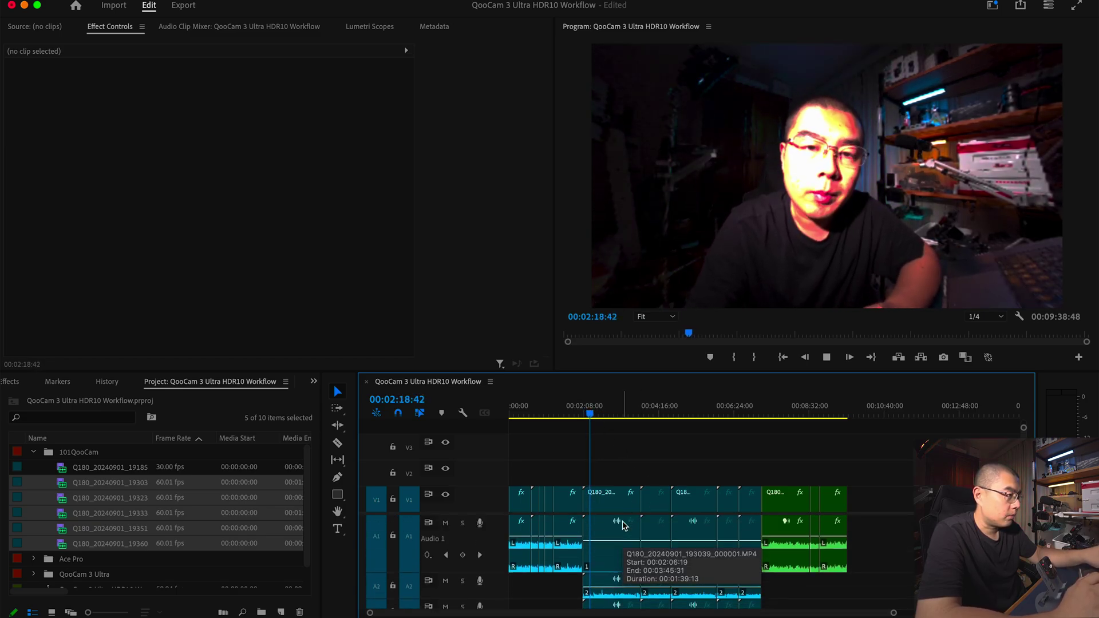
key(space)
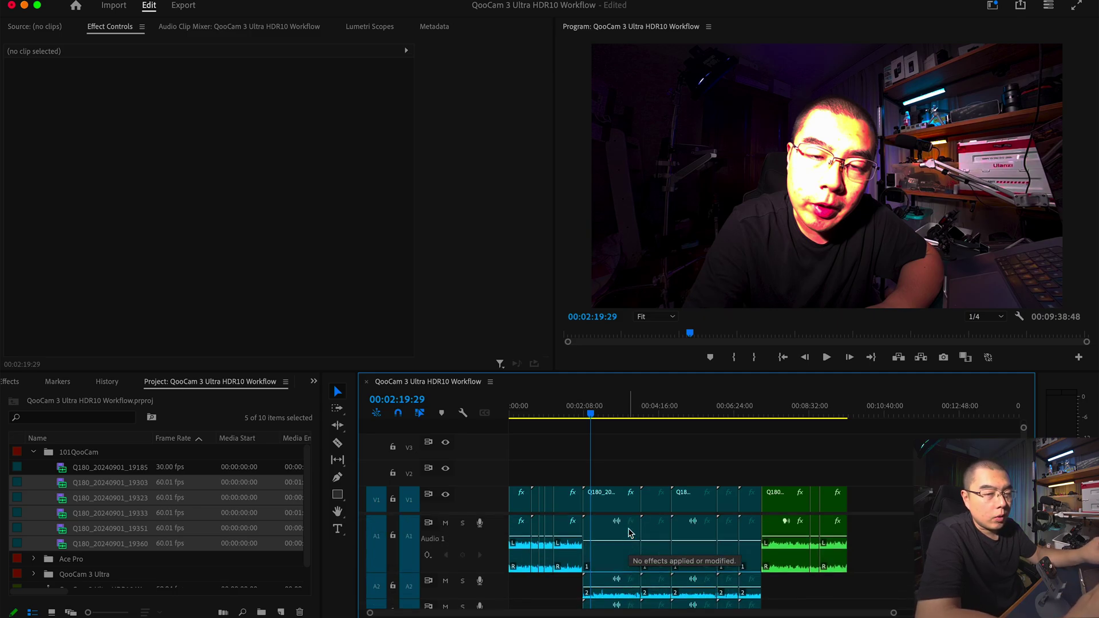
key(Right)
key(Right)
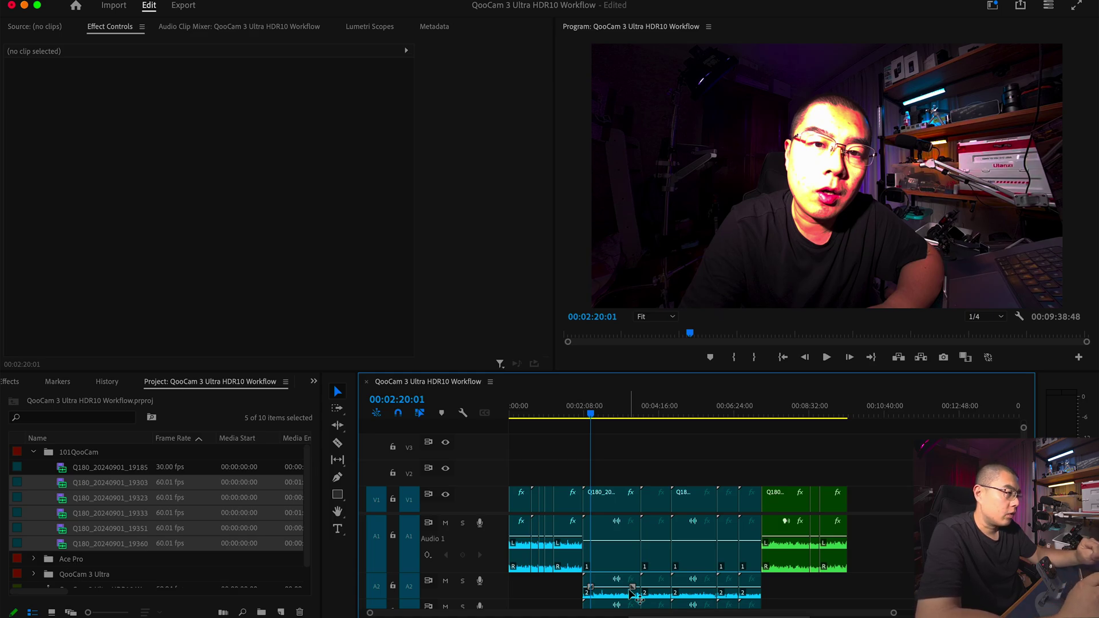
Turn off linked selection and delete the five A1 audio clips beneath the newly placed video clips.
click(634, 597)
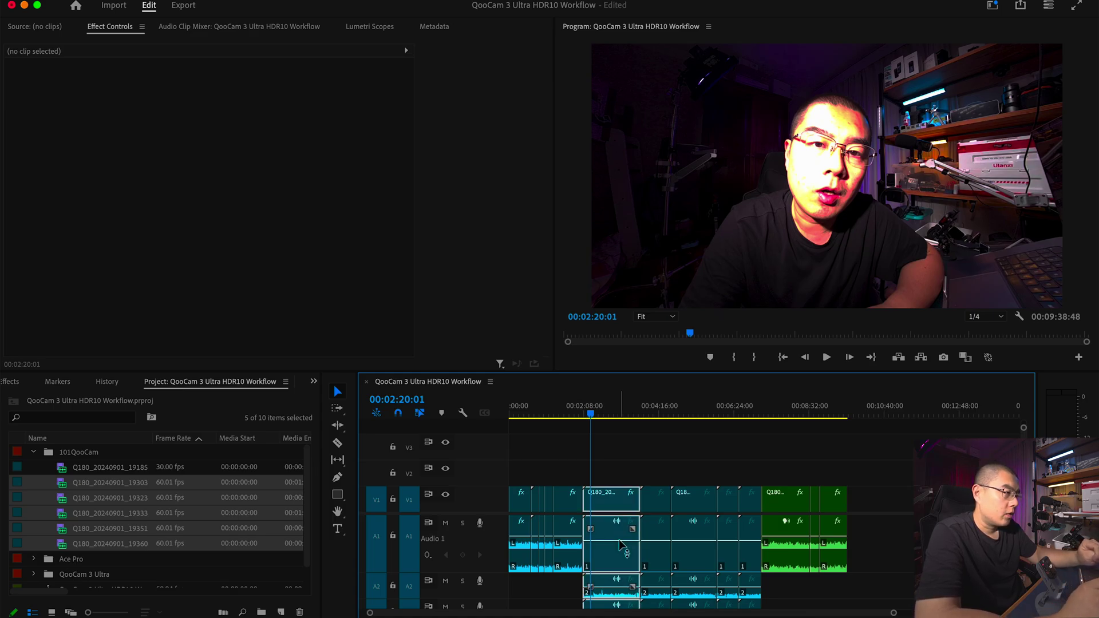
click(421, 413)
click(682, 465)
click(629, 530)
shift+click(661, 537)
shift+click(709, 535)
shift+click(731, 536)
shift+click(751, 535)
key(Delete)
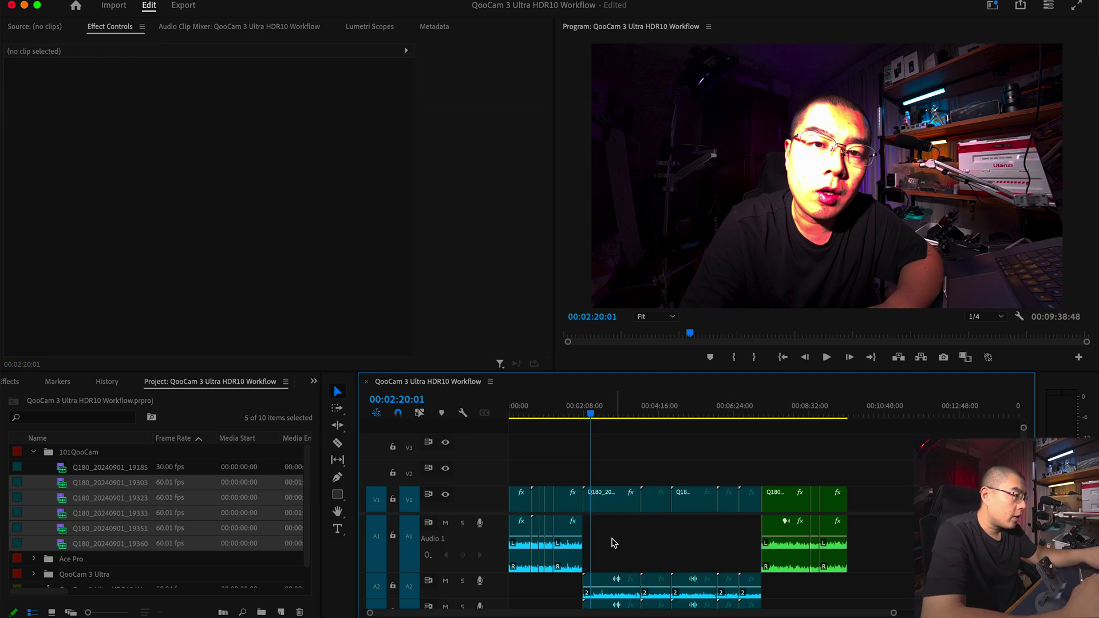
Move the five A2 audio clips of the newly placed footage up to A1, keeping them aligned with their video.
drag(617, 550, 750, 604)
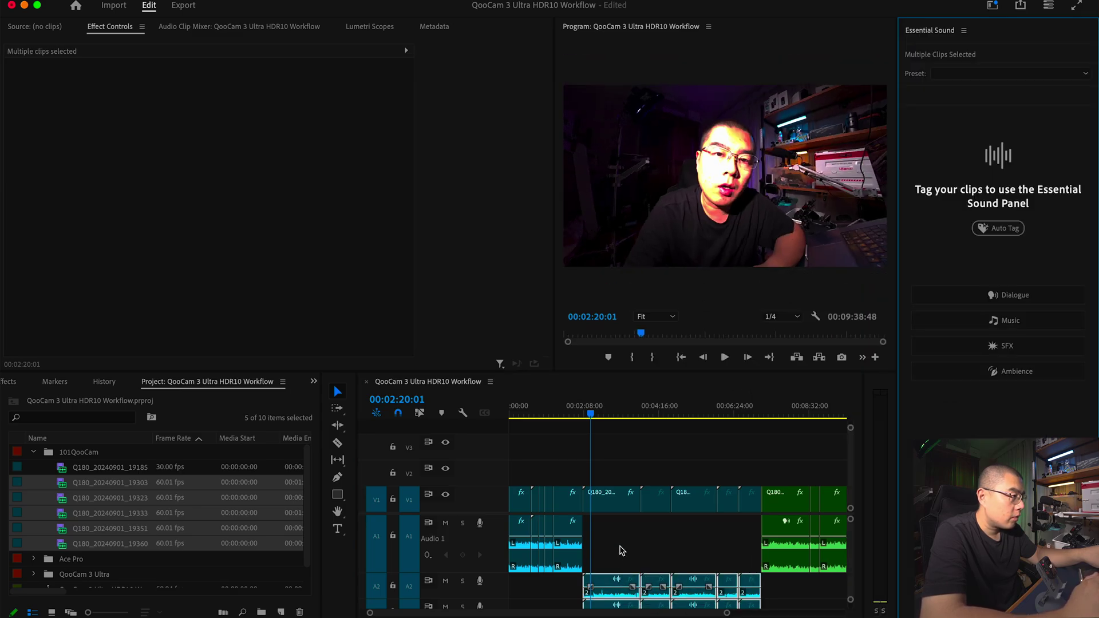
drag(623, 511, 653, 558)
click(653, 584)
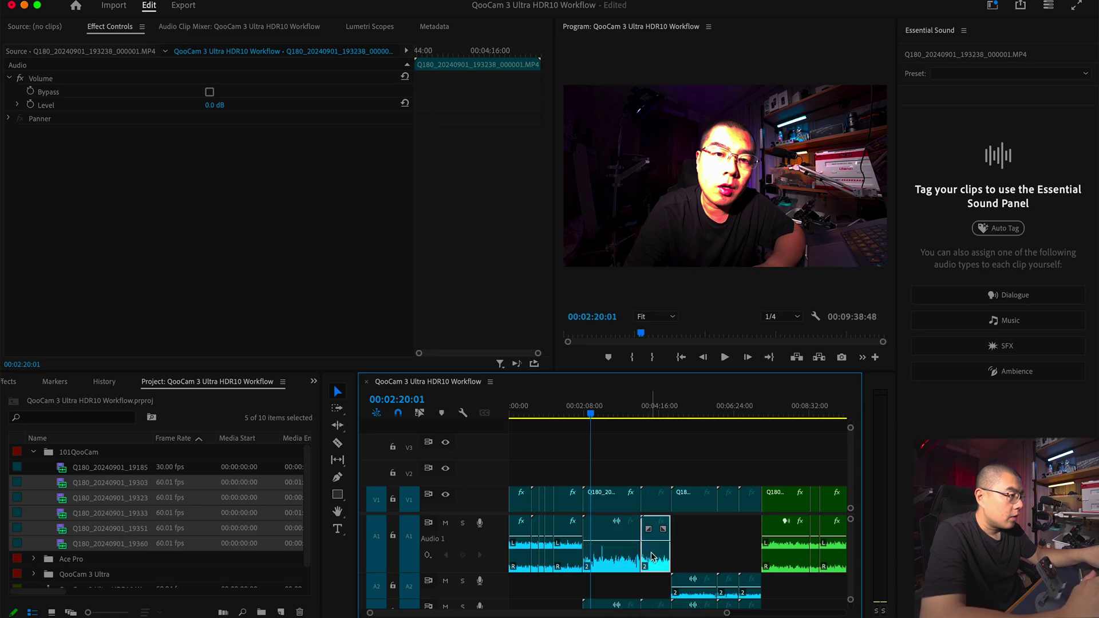
click(696, 581)
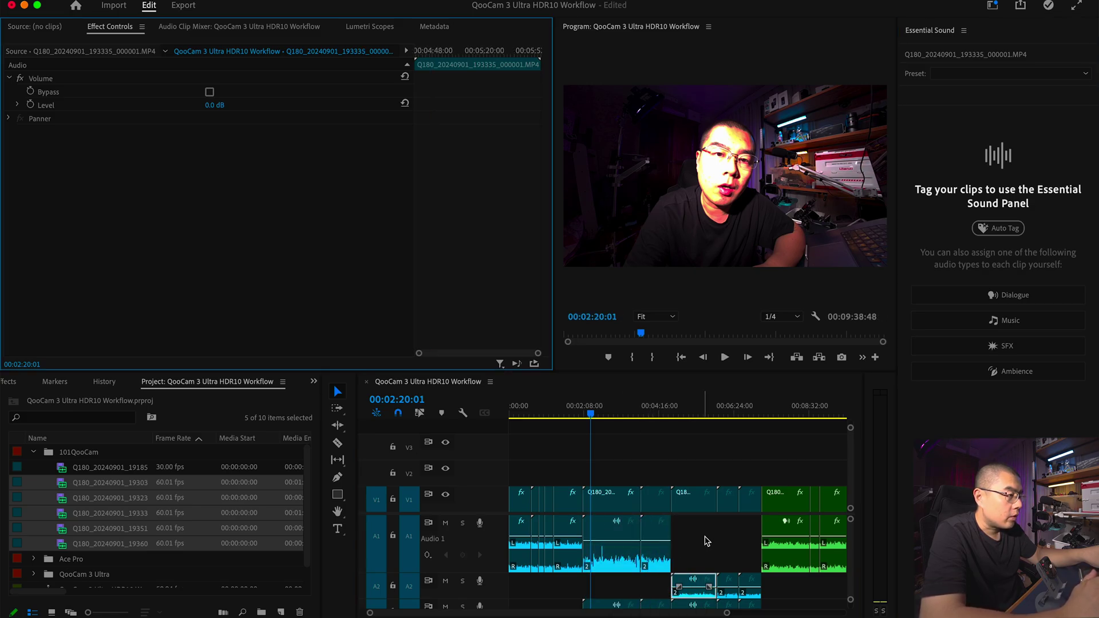
drag(693, 584, 693, 544)
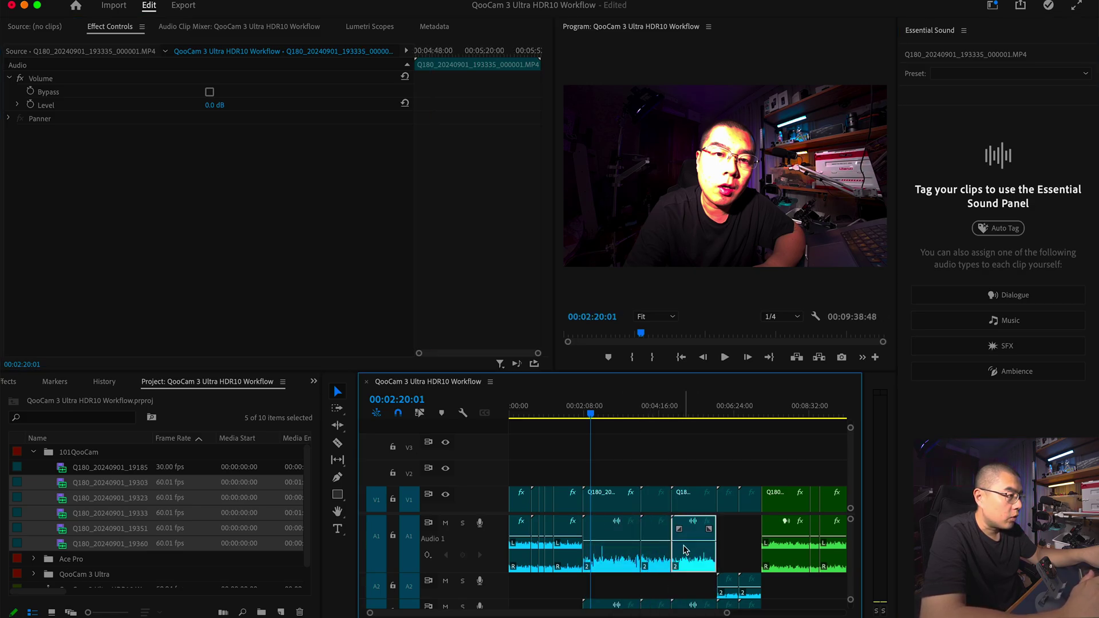
click(732, 583)
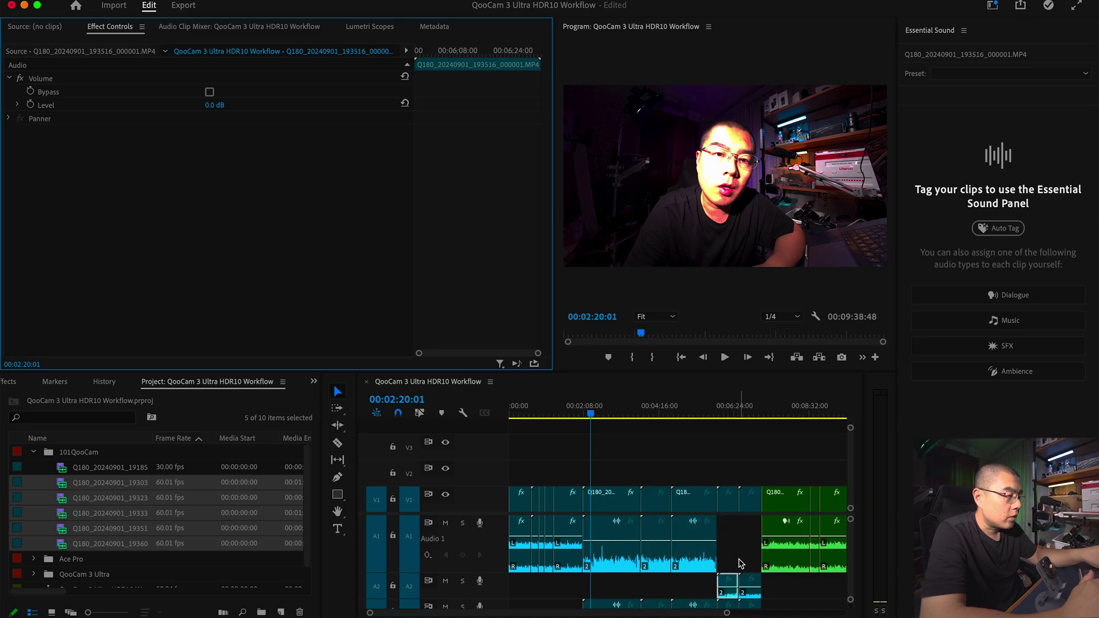
scroll(742, 564, up, 3)
drag(733, 583, 760, 547)
click(760, 580)
Delete the five A4 audio clips belonging to the newly placed footage.
scroll(761, 546, down, 3)
scroll(666, 559, down, 2)
click(666, 558)
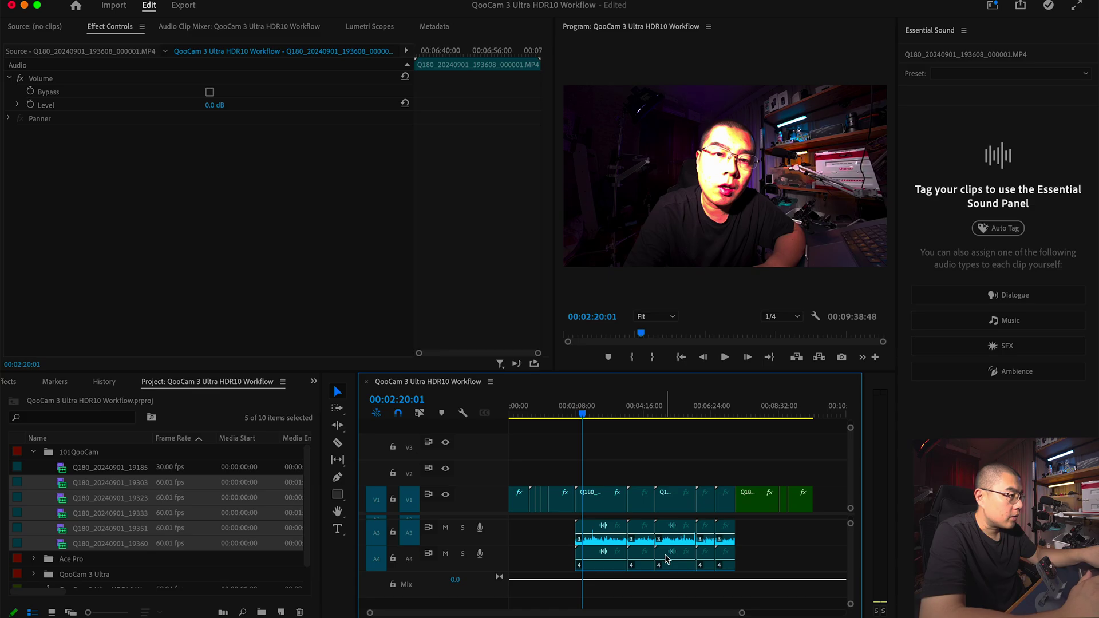
scroll(665, 558, down, 2)
scroll(548, 591, up, 2)
click(760, 559)
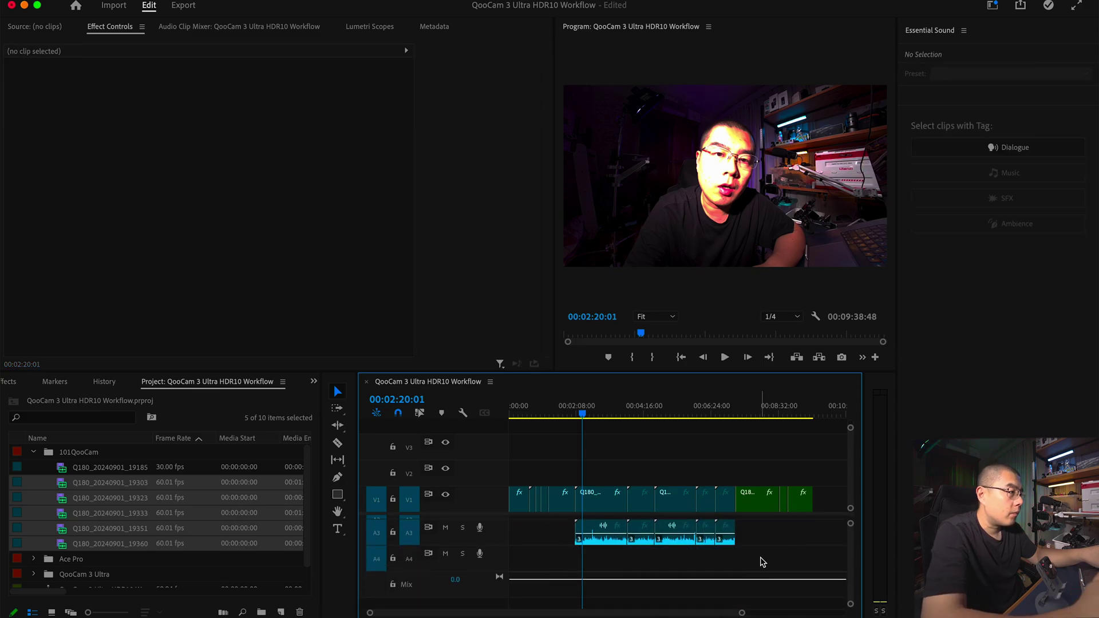
Move the five A3 audio clips of the newly placed footage up to A2, keeping them aligned with their video.
scroll(762, 562, up, 2)
drag(766, 579, 556, 606)
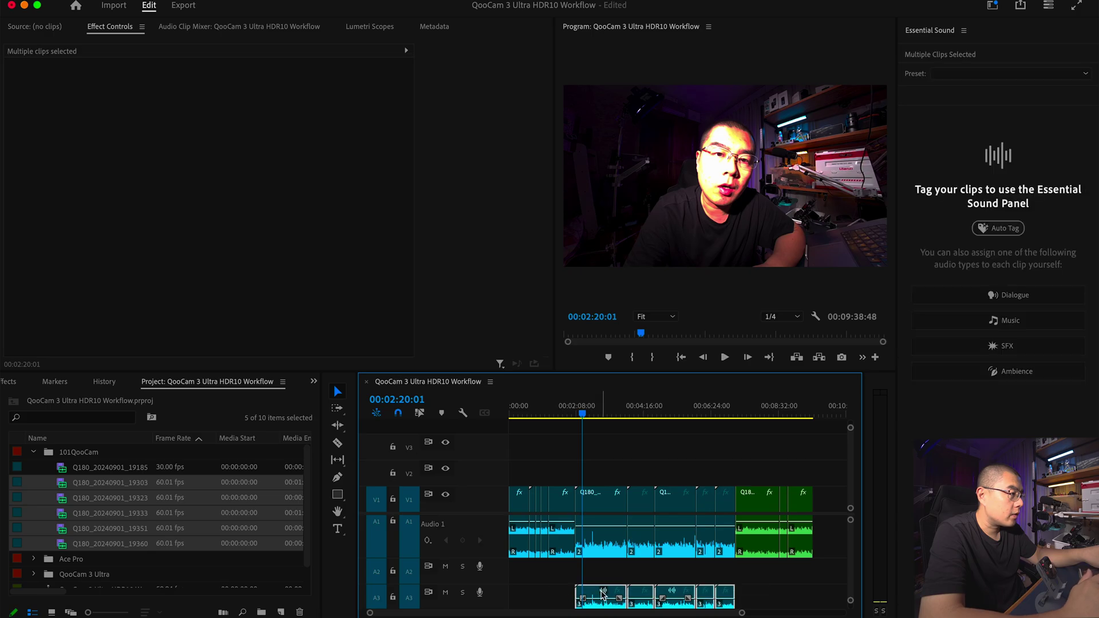
key(shift+5)
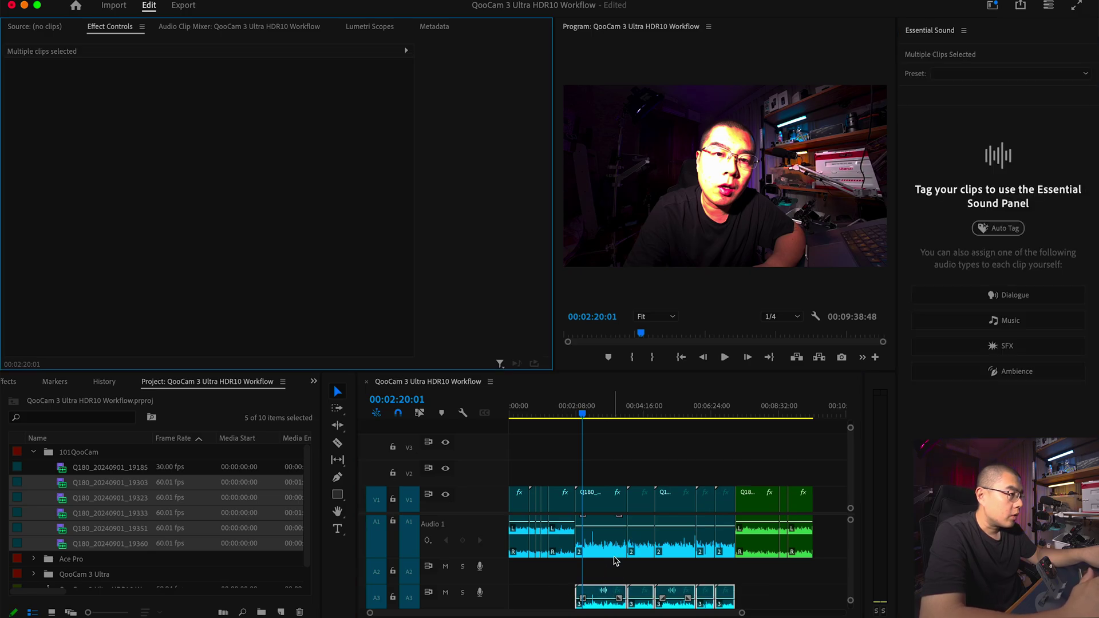
click(590, 591)
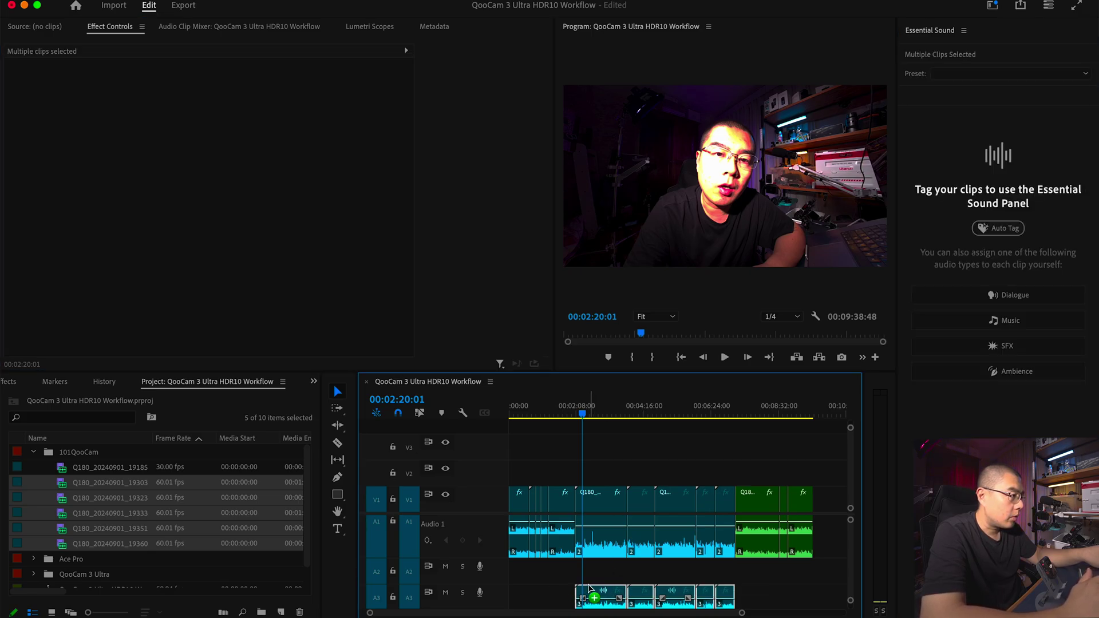
drag(589, 592, 590, 567)
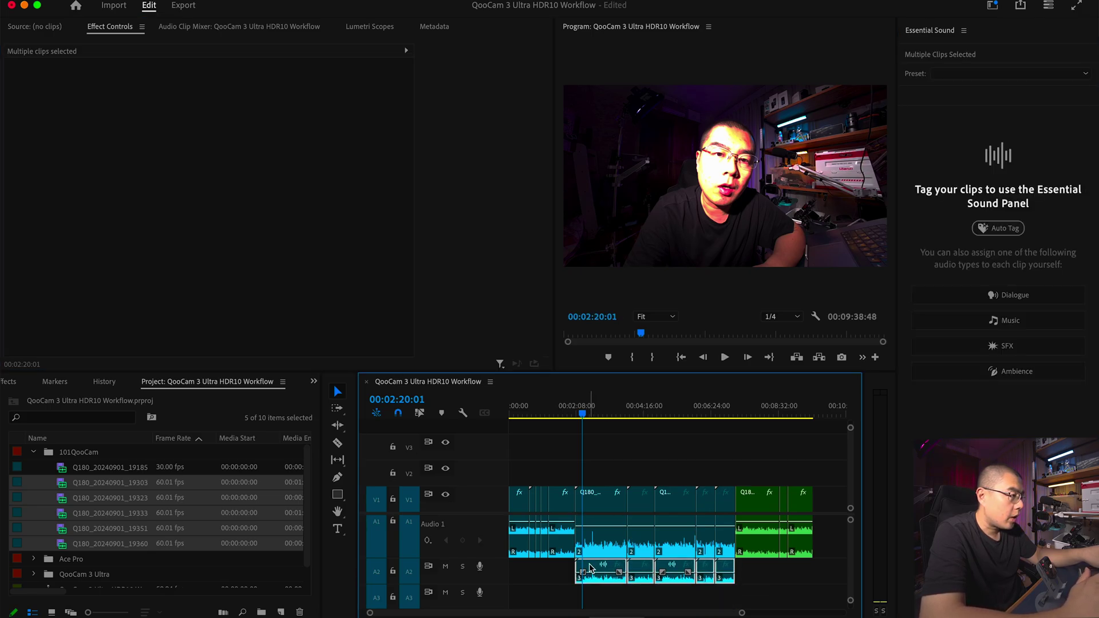
Turn linked selection back on and select the first newly placed clip together with its audio.
click(616, 449)
click(590, 498)
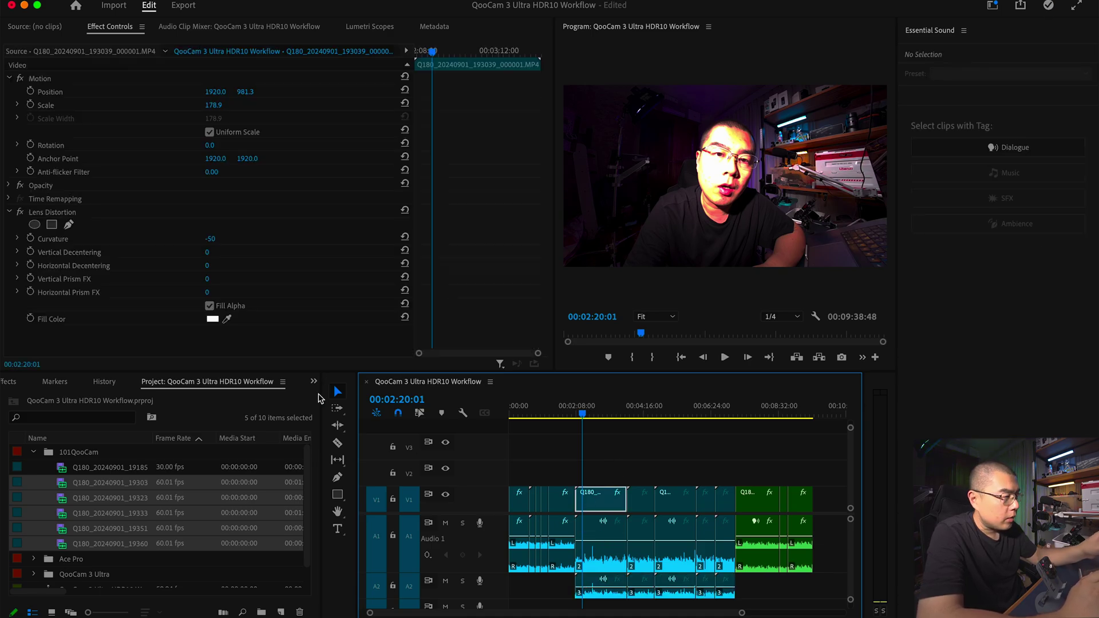
click(314, 382)
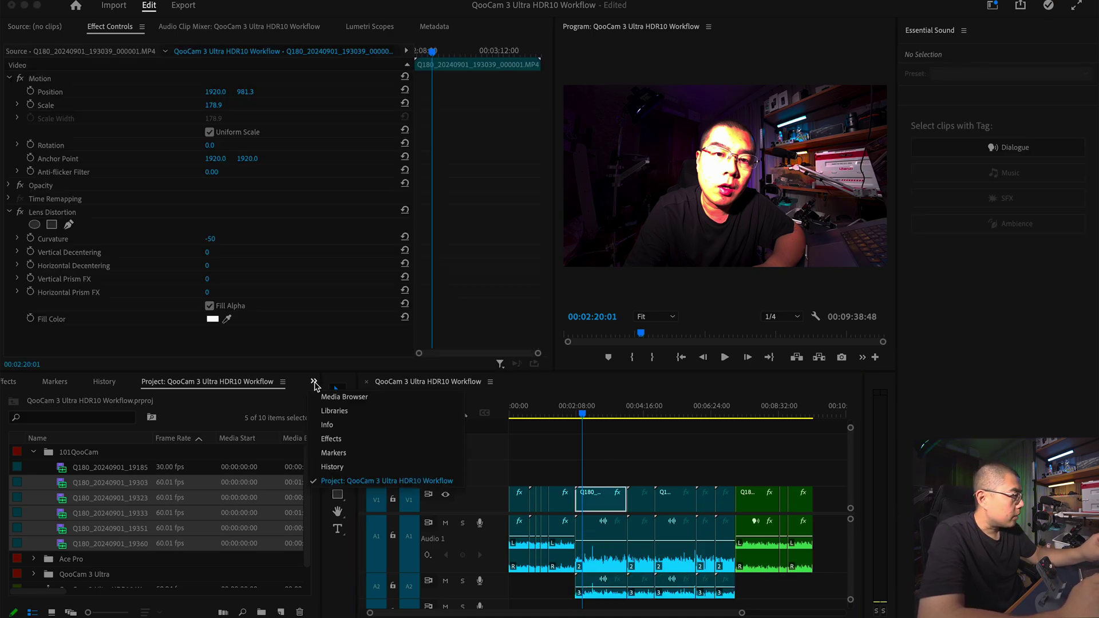
click(338, 454)
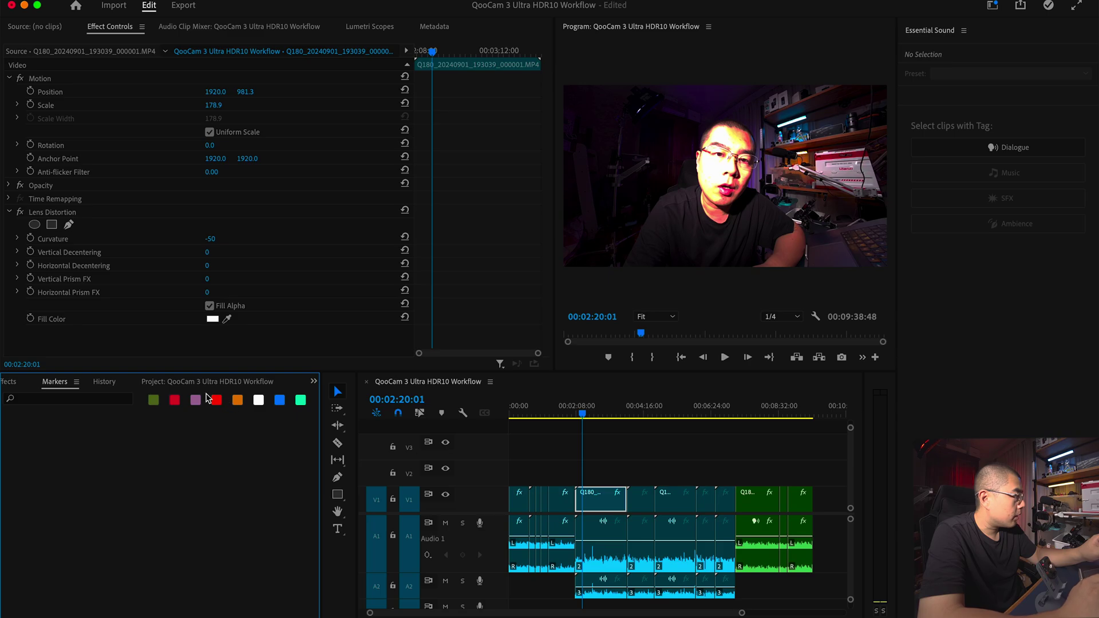
click(630, 459)
click(603, 498)
click(419, 411)
click(620, 443)
click(600, 503)
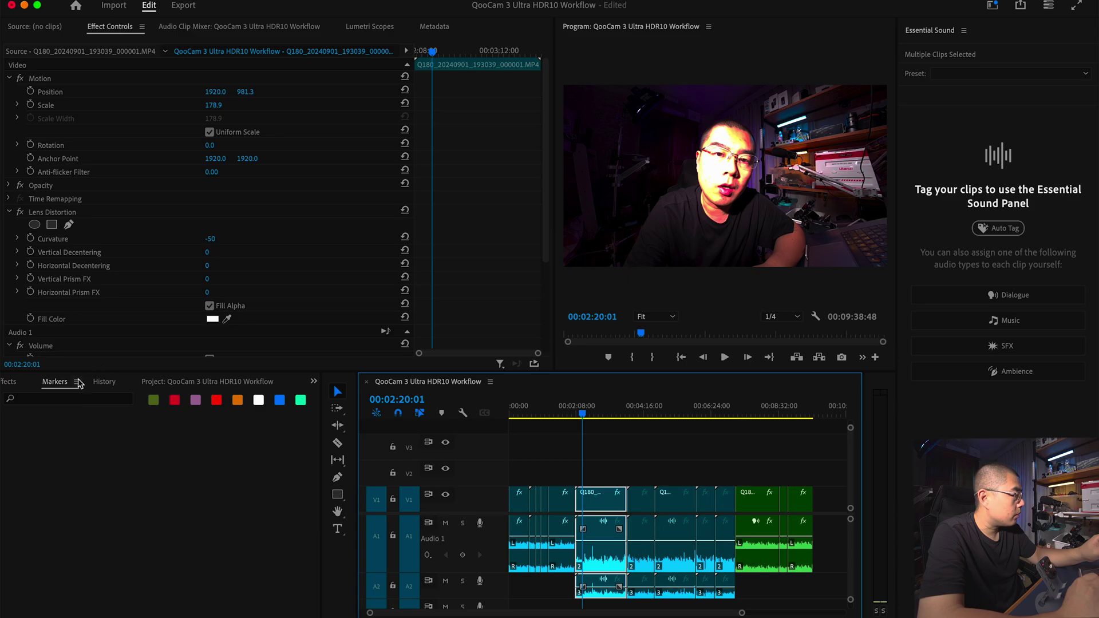
Find the Rec2100 Lumetri preset among the saved effect presets and apply it to the first newly placed clip.
click(14, 383)
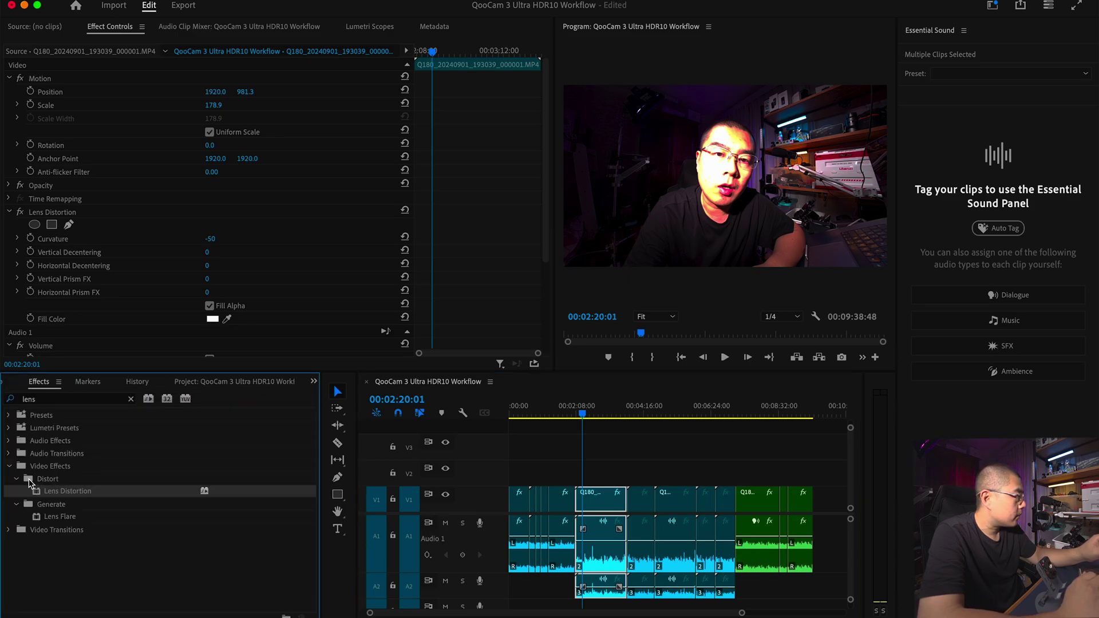
click(130, 399)
click(8, 415)
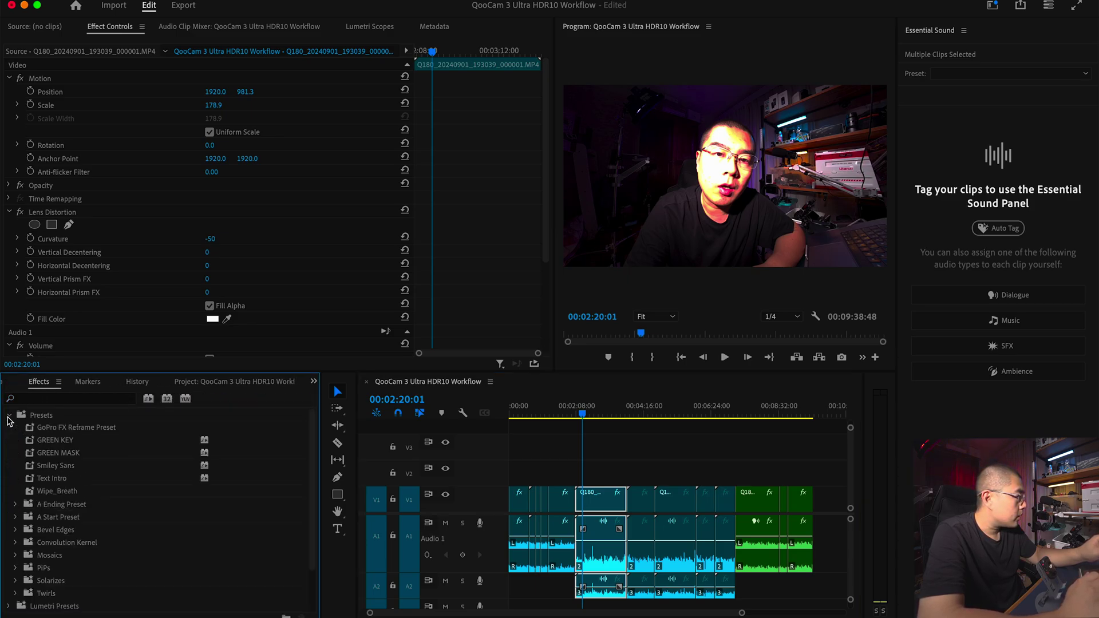
click(16, 518)
scroll(106, 543, down, 5)
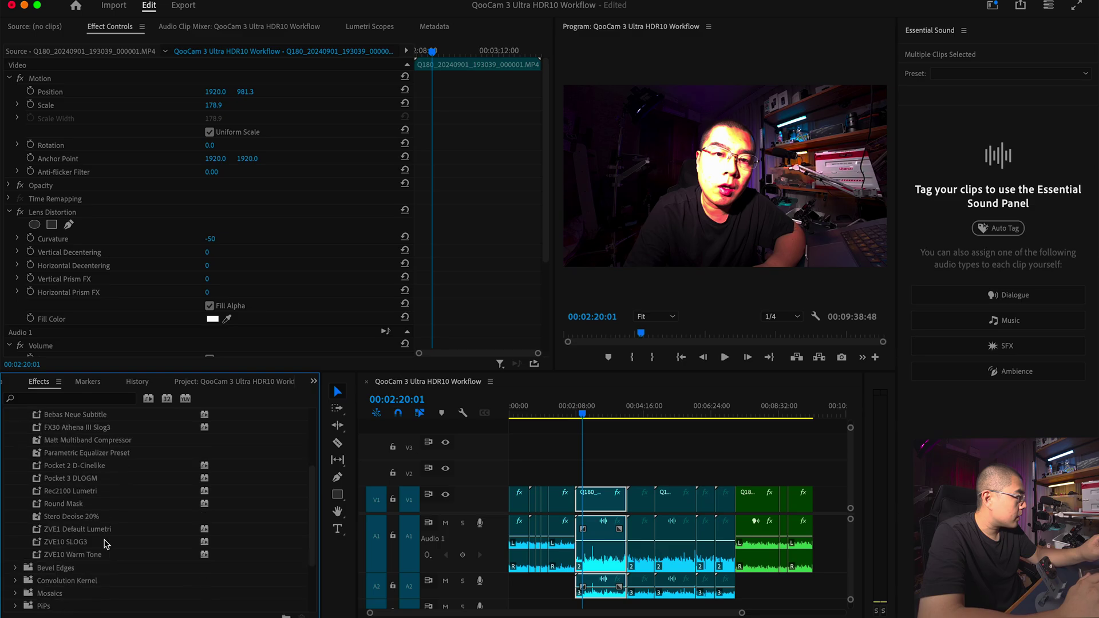
click(75, 494)
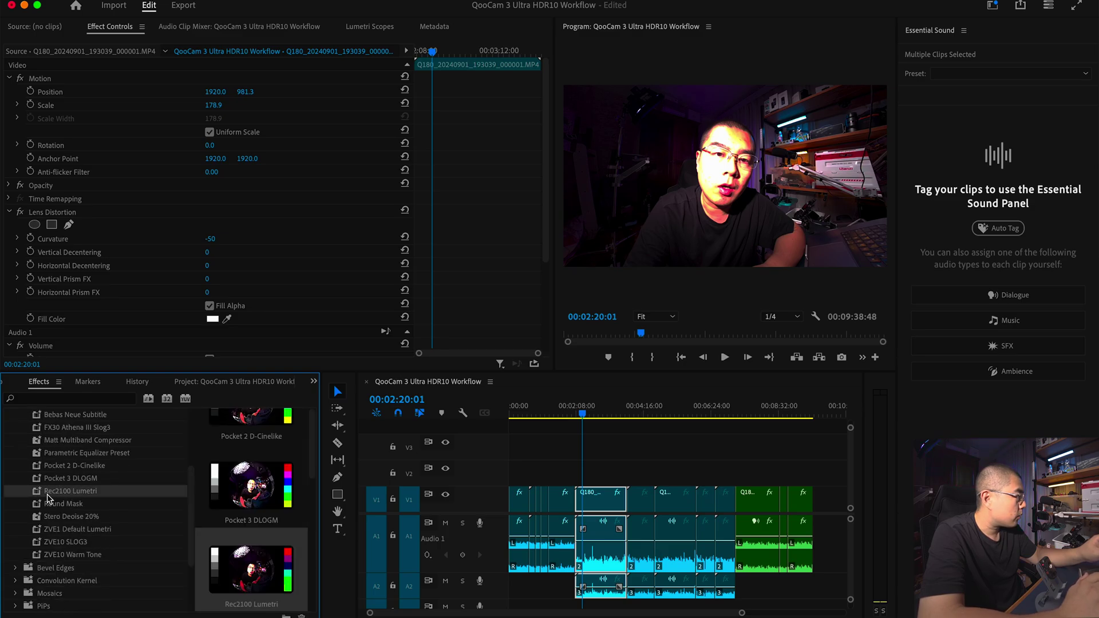
drag(37, 495, 604, 504)
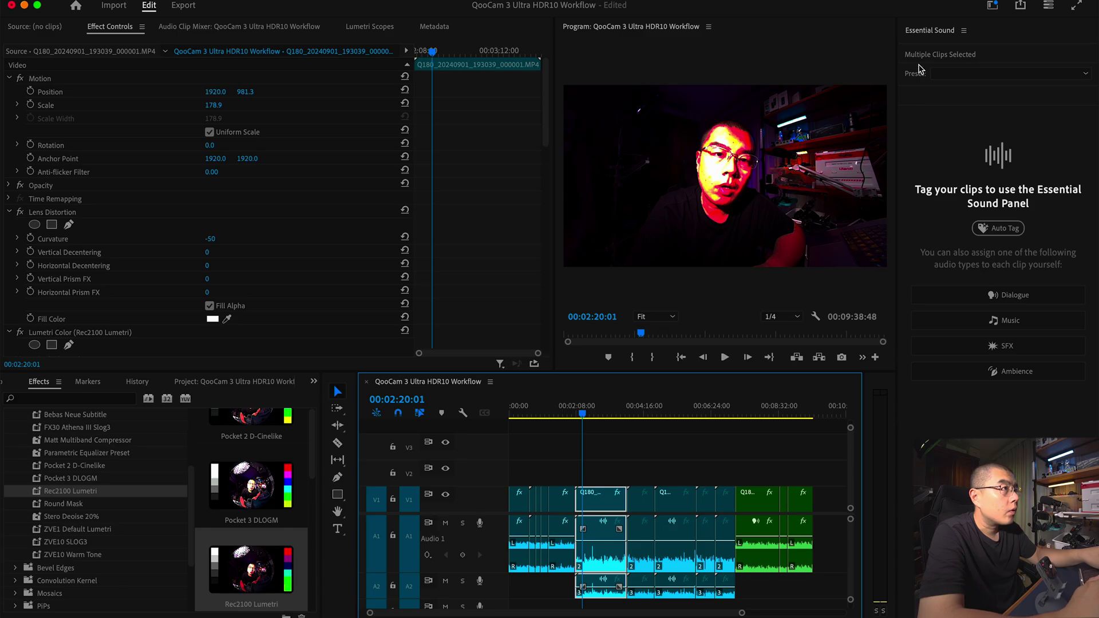
Switch to the Color workspace and set the Input LUT of the clip's Rec2100 Lumetri effect to None.
click(1018, 5)
click(914, 144)
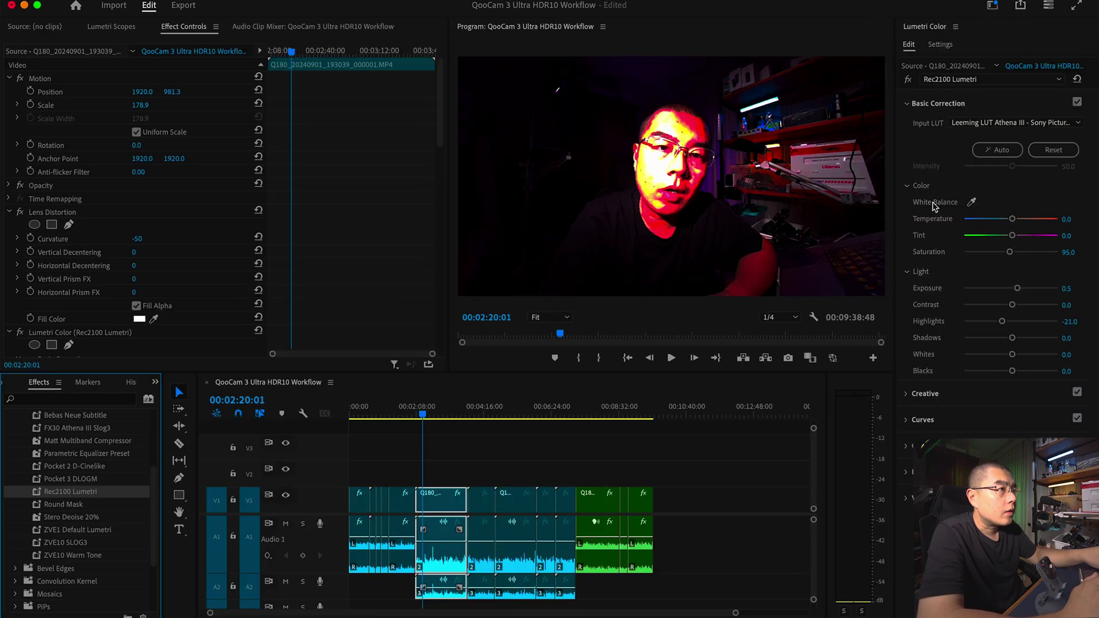
click(997, 125)
scroll(916, 137, up, 10)
scroll(901, 143, up, 2)
click(880, 136)
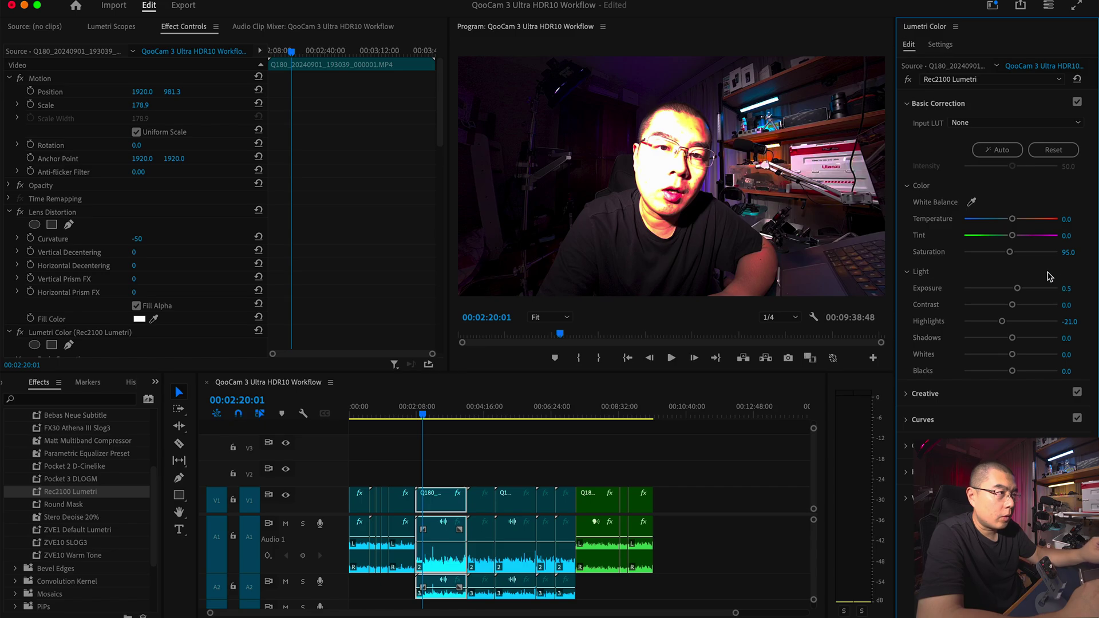
Lower the clip's highlights to -36.5 and inspect its levels in the Lumetri Scopes at the HDR scale.
drag(1006, 329, 998, 329)
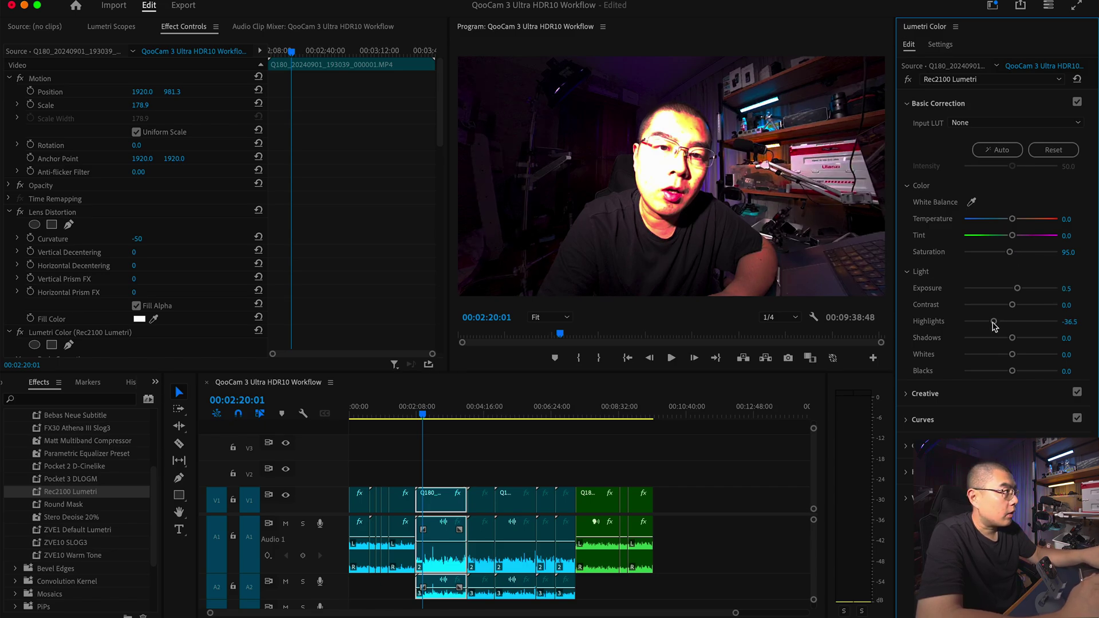
click(111, 27)
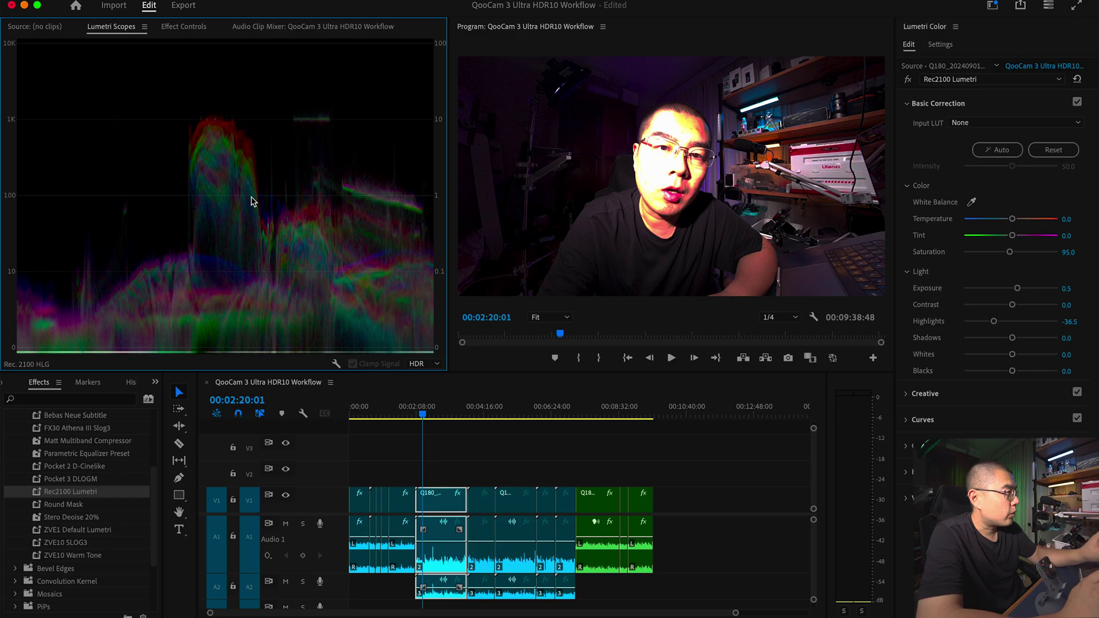
click(427, 365)
click(426, 418)
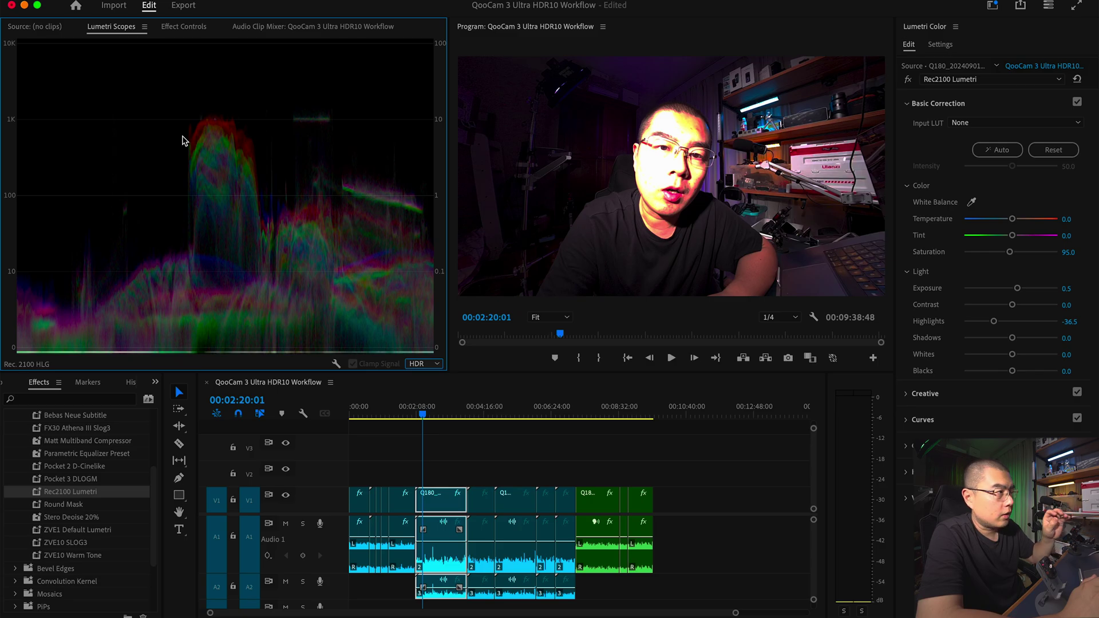
click(234, 138)
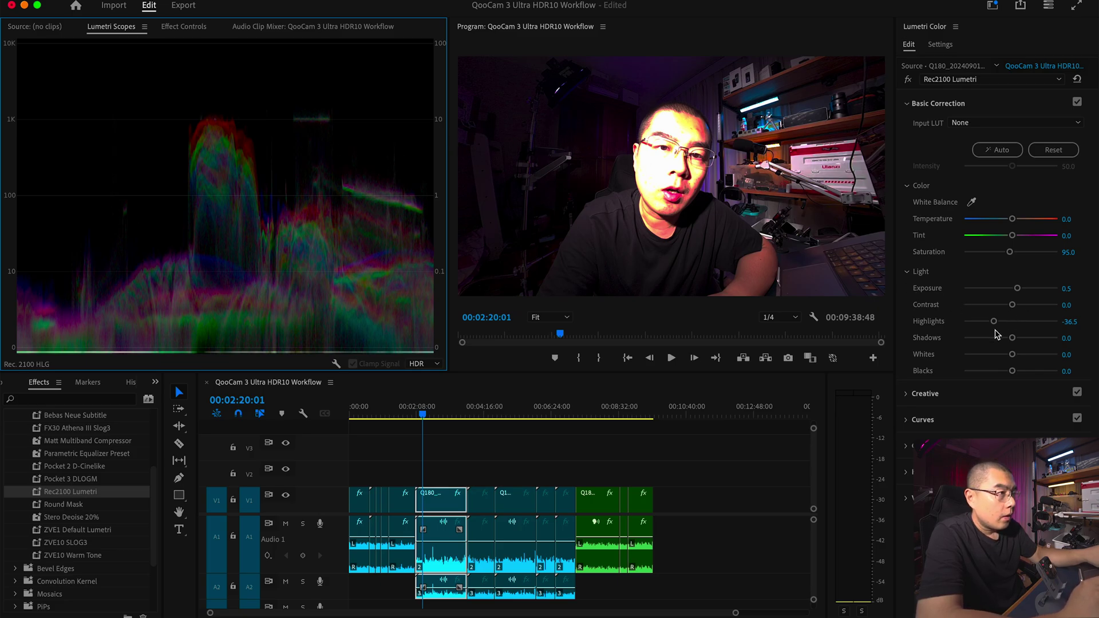
Set the clip's highlights to -62.2 and blacks to 12.2, and check the grade at 00:02:46:49.
mouse_move(996, 325)
mouse_down()
mouse_move(970, 327)
mouse_move(986, 332)
mouse_up()
drag(1015, 373, 1016, 367)
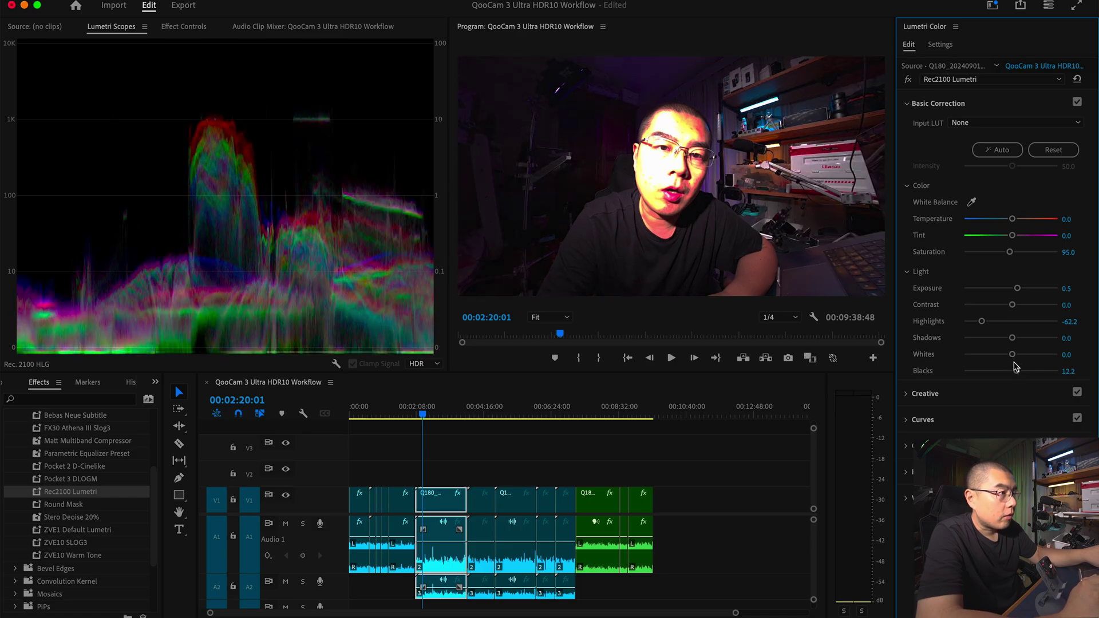
click(937, 393)
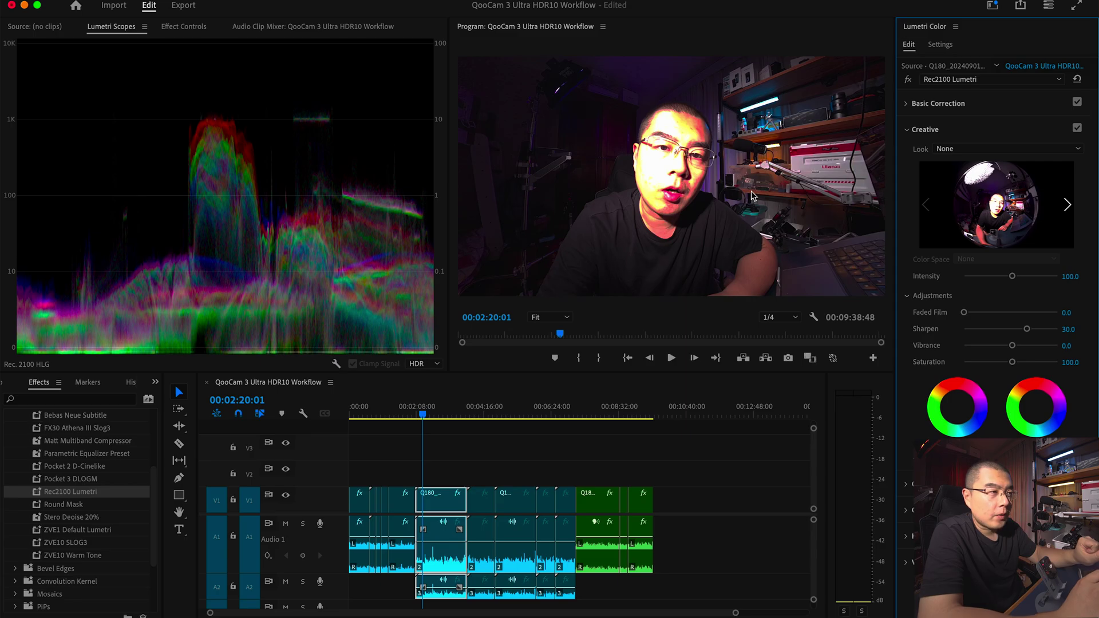
click(438, 462)
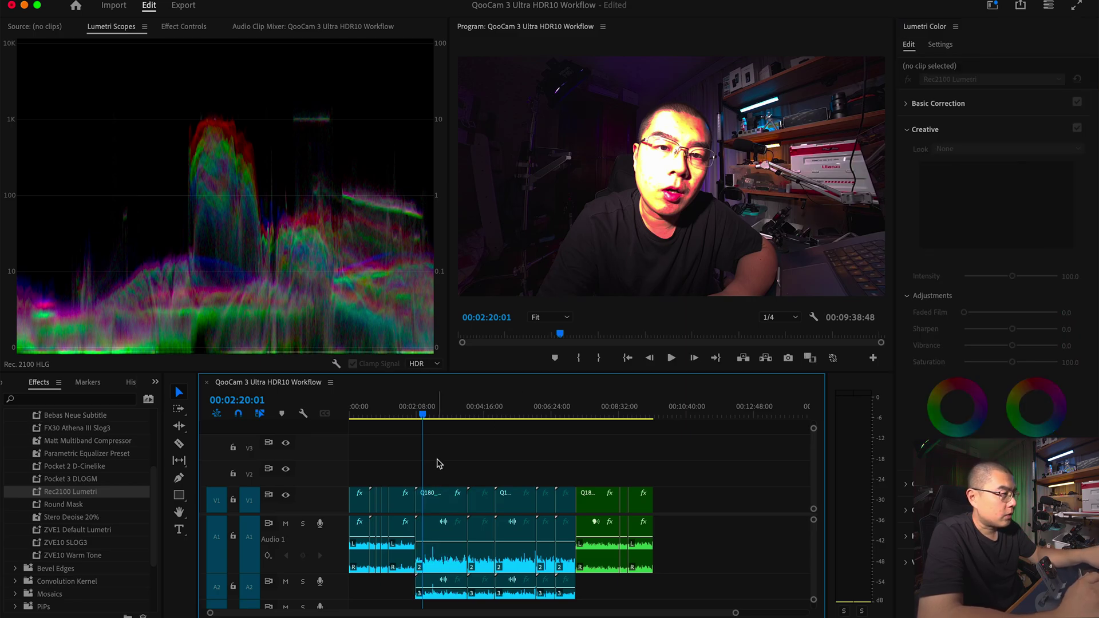
click(437, 415)
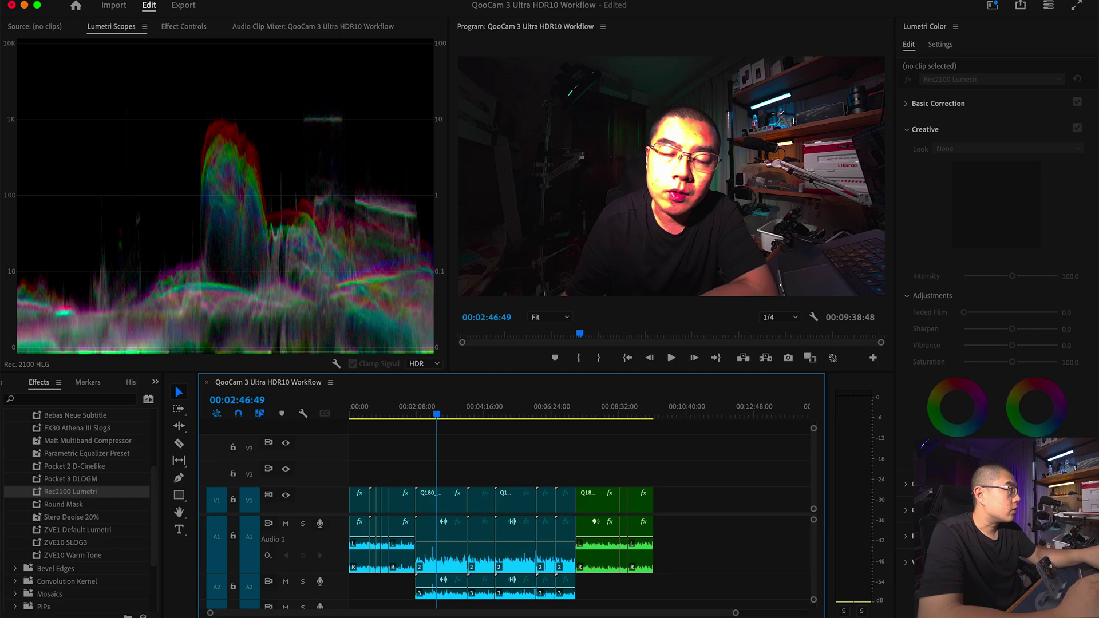
Open the media export settings for the sequence and apply the HLG2100 HDR10 Hardware 30Mbps preset.
click(106, 3)
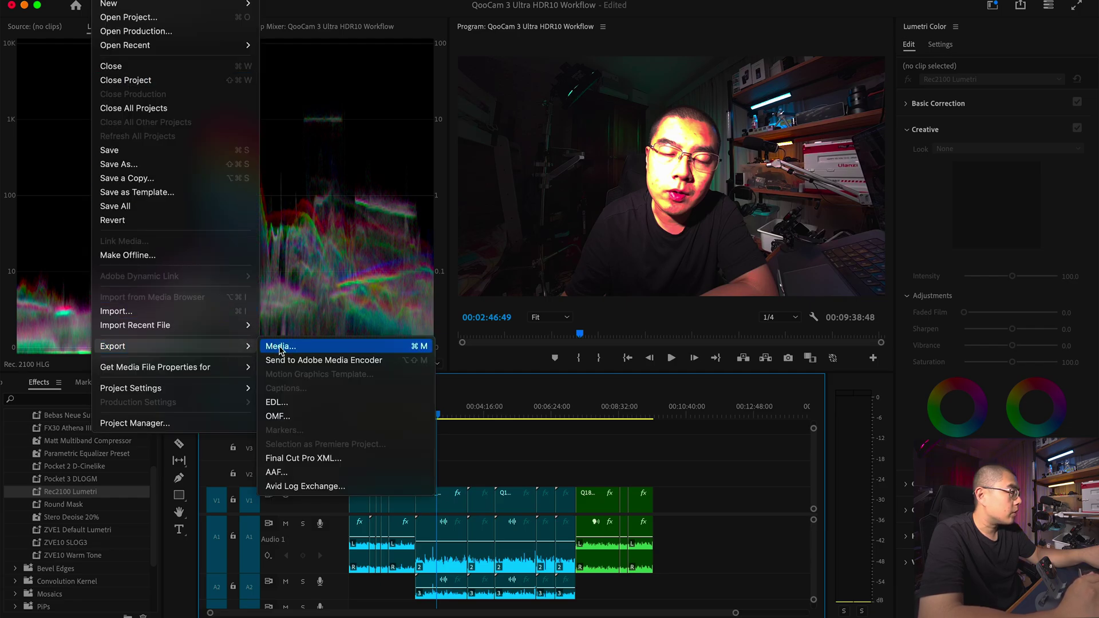
click(280, 347)
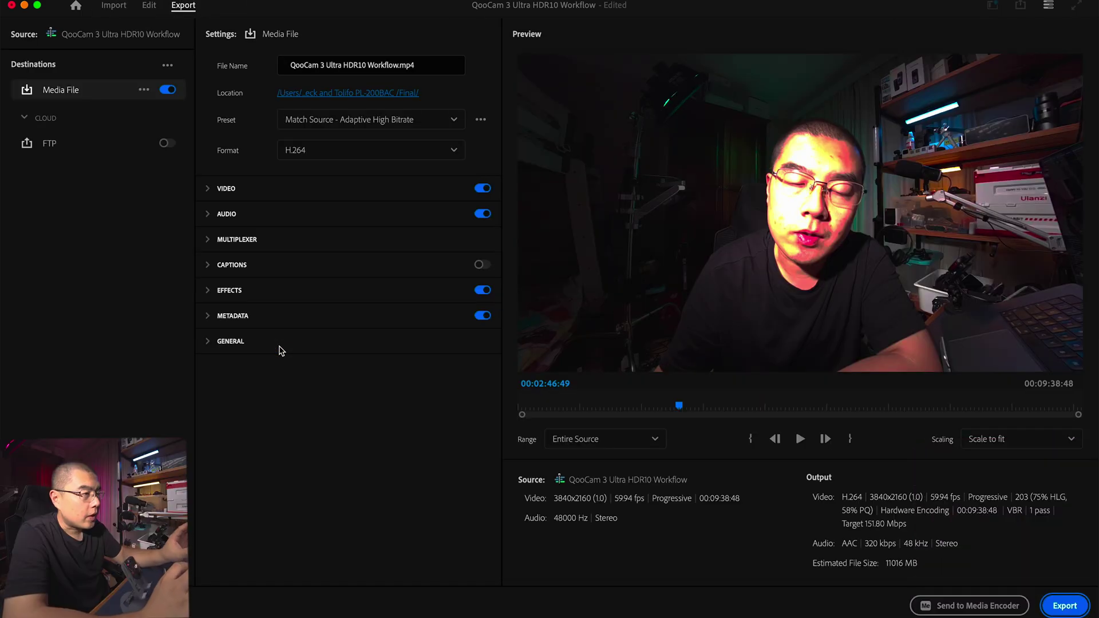
click(315, 119)
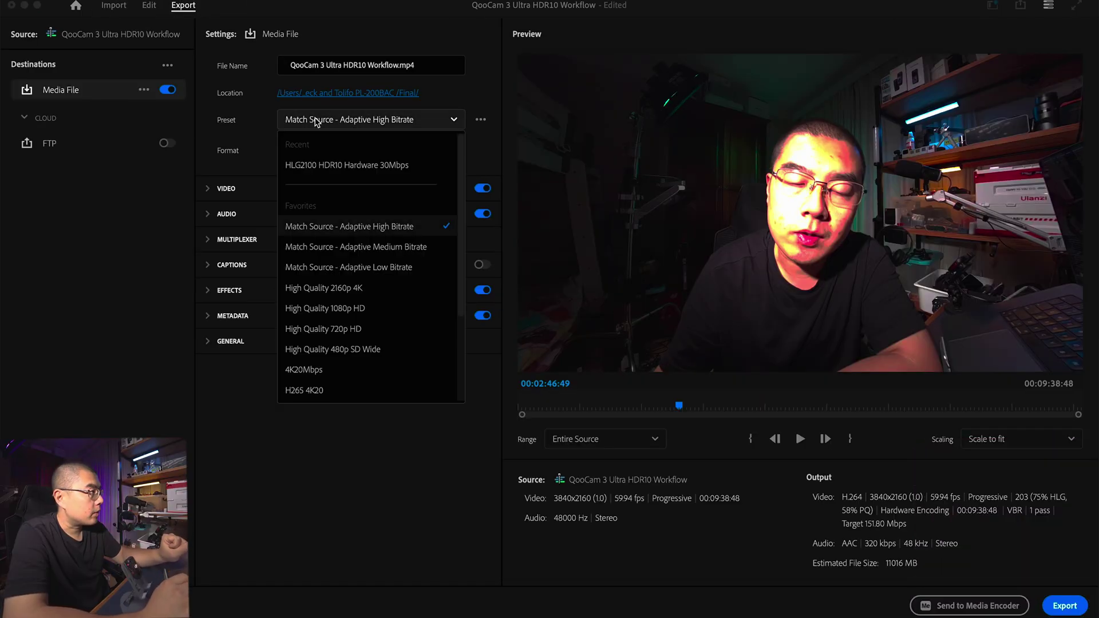
click(359, 167)
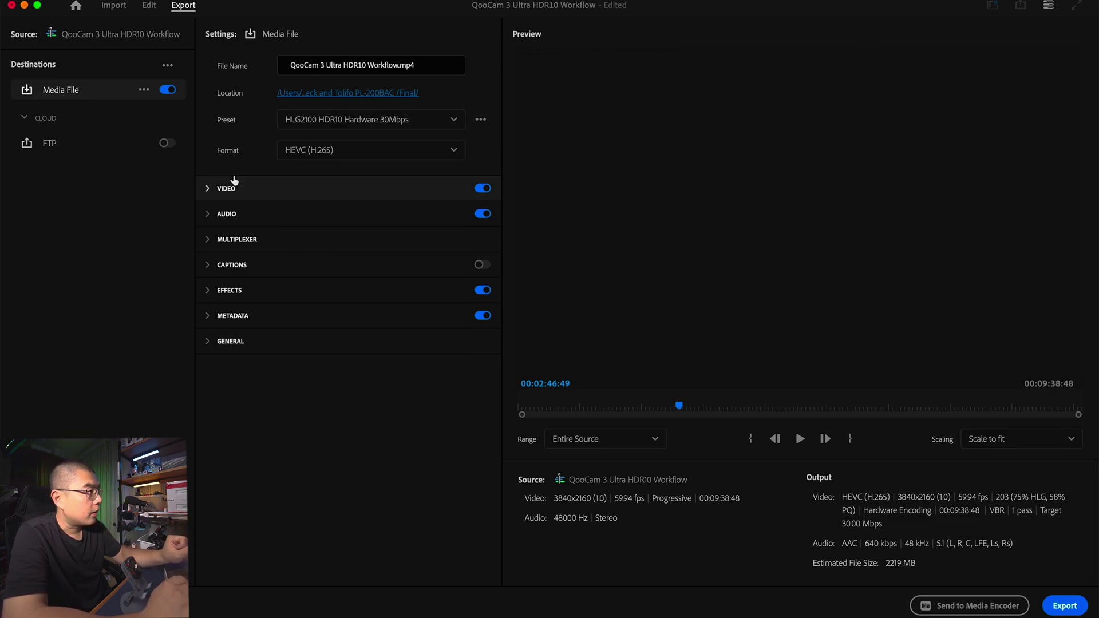
Expand the full video export settings and choose Main 10 as the encoding profile.
click(209, 189)
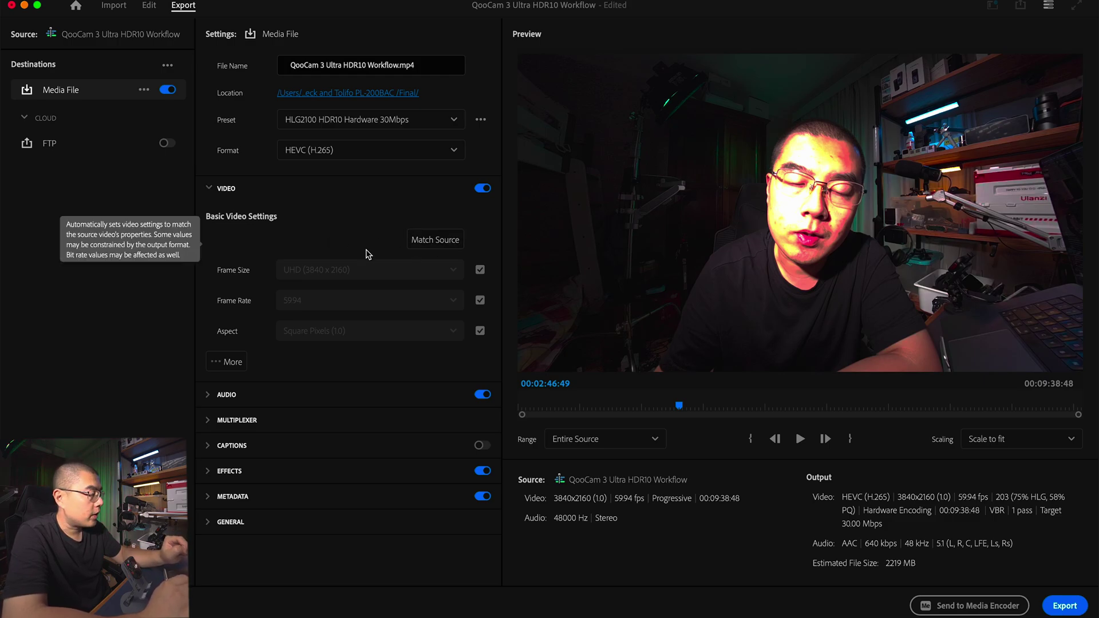
click(233, 363)
scroll(350, 379, down, 2)
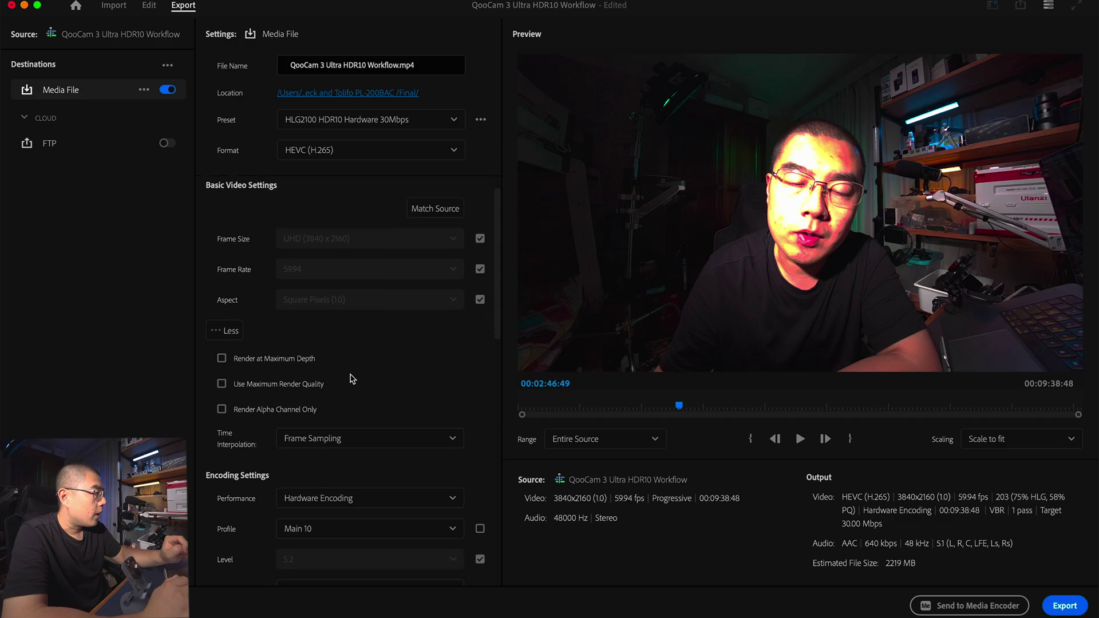
scroll(350, 379, down, 2)
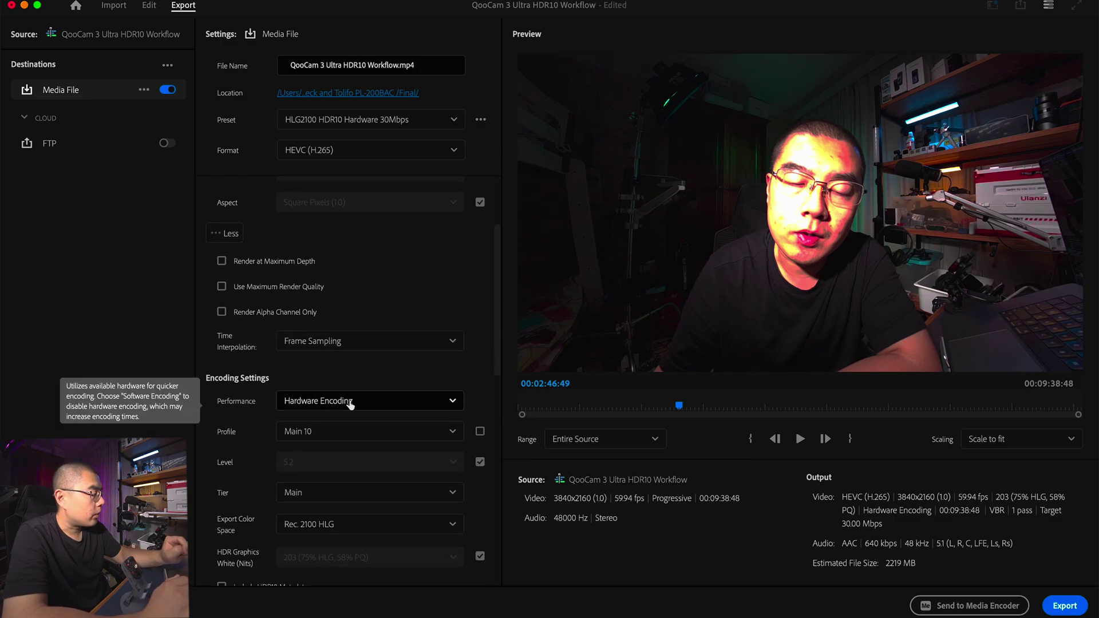
scroll(229, 401, down, 2)
click(295, 373)
click(305, 373)
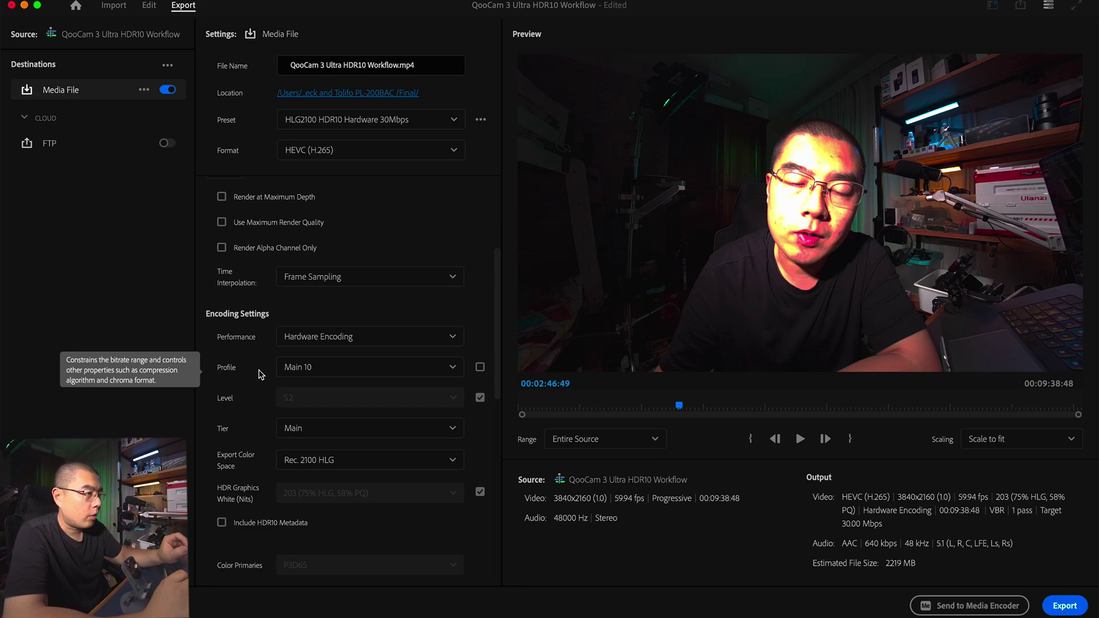
Choose the Main tier and the Rec. 2100 HLG export color space, and review the HDR10 metadata option.
click(299, 432)
click(314, 432)
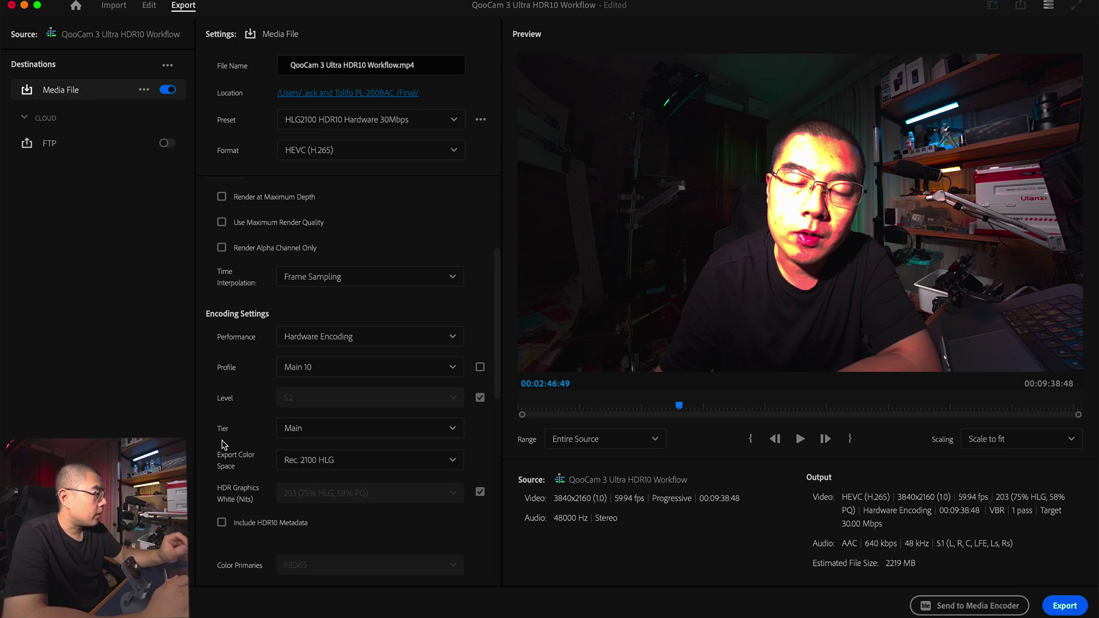
scroll(224, 444, down, 2)
click(323, 394)
click(338, 392)
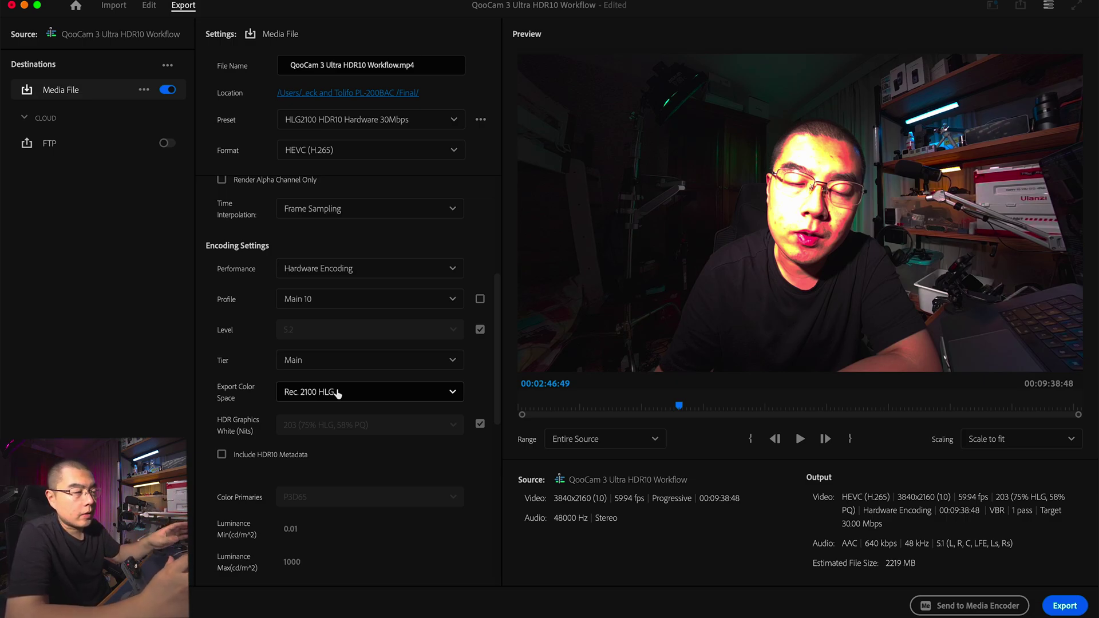
scroll(337, 393, down, 1)
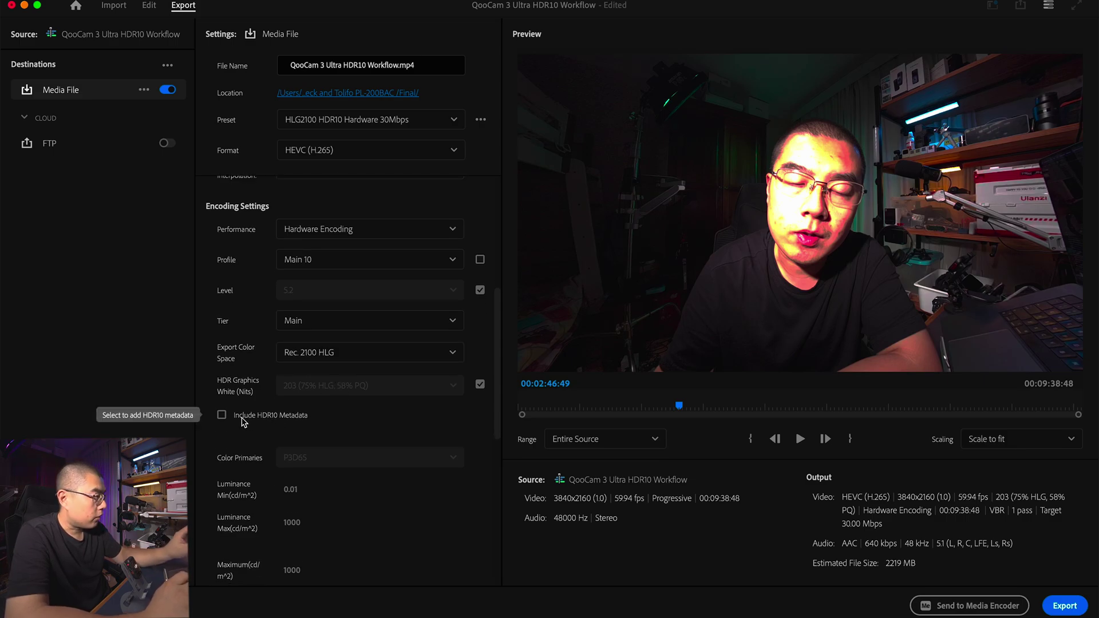
scroll(242, 422, up, 1)
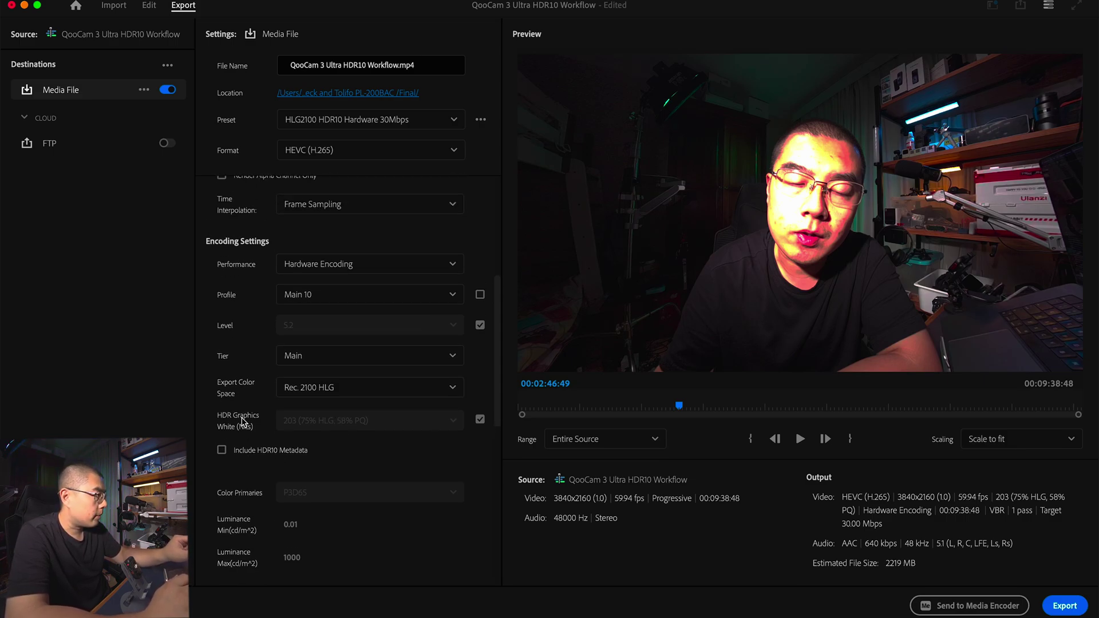
Try including the HDR10 metadata in the export, exclude it again, and set the encoding performance to Hardware Encoding.
click(222, 449)
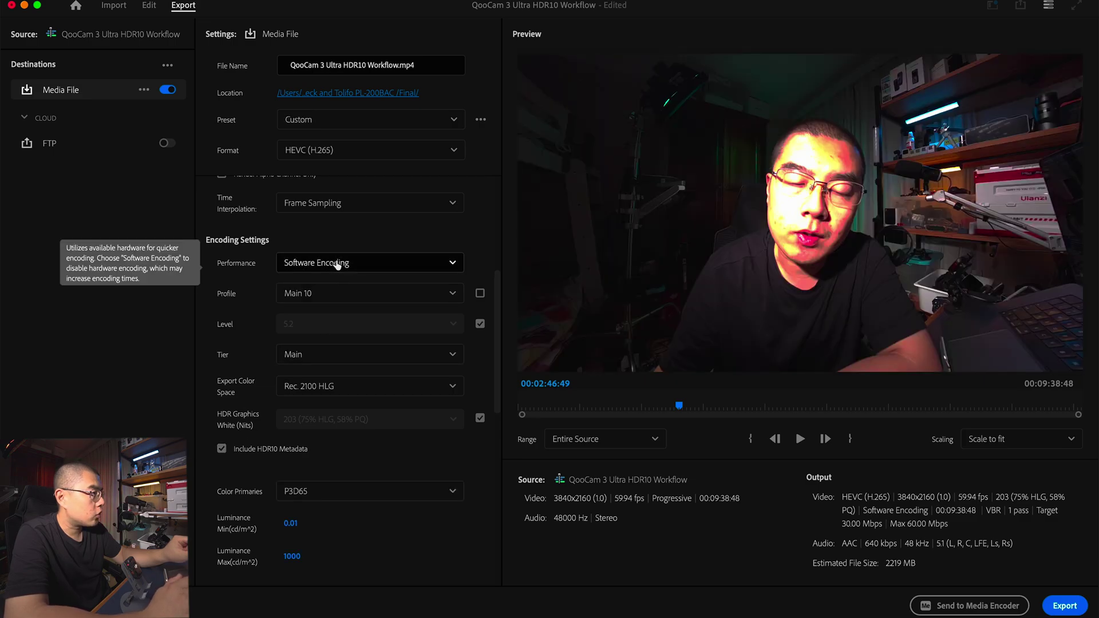
click(223, 450)
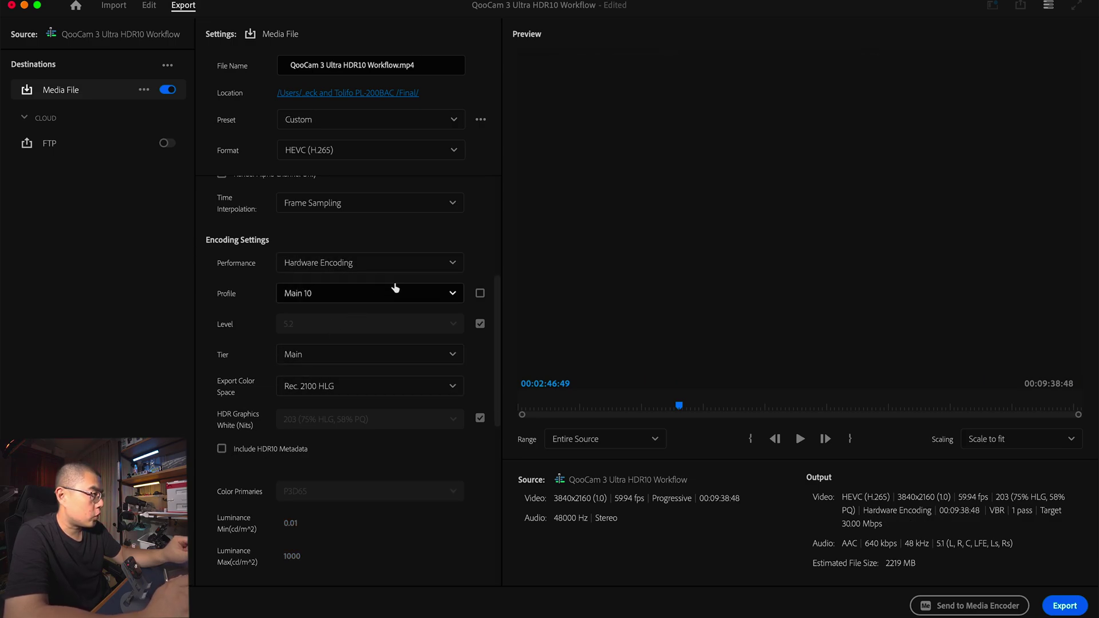
click(373, 265)
click(353, 286)
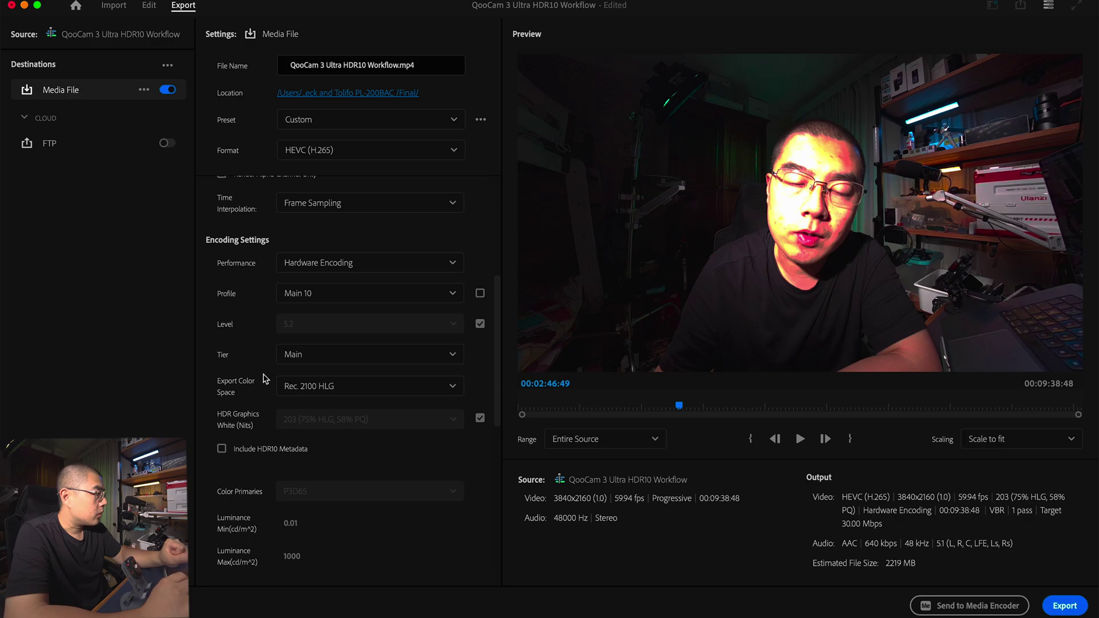
Review the export's luminance and video bitrate settings, and examine the audio format, codec, sample rate, channels and bitrate.
scroll(269, 408, down, 5)
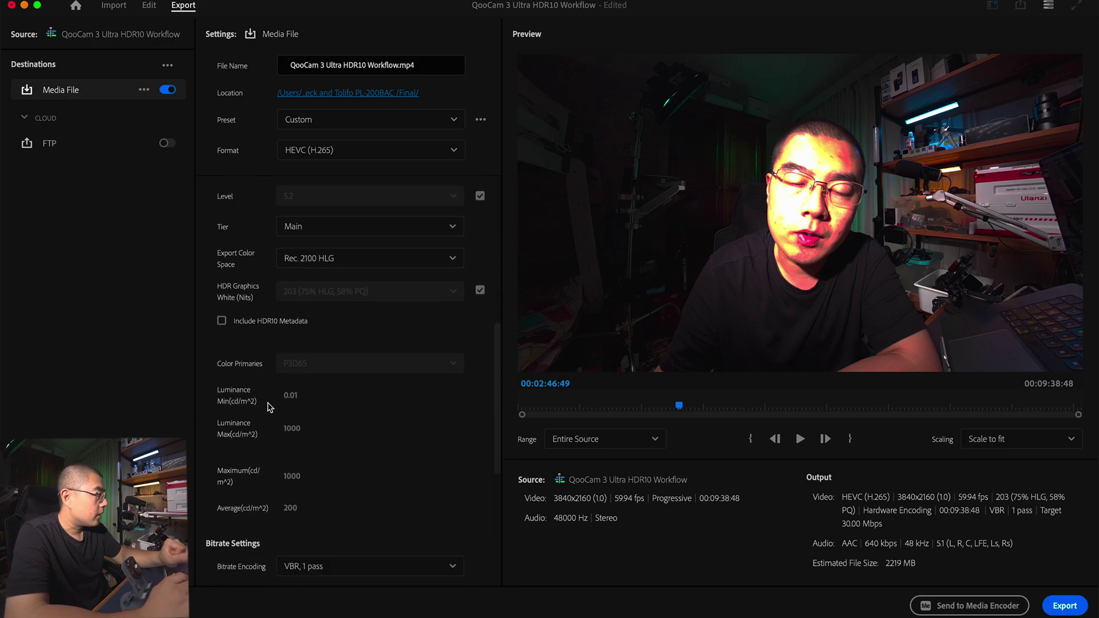
scroll(269, 408, down, 3)
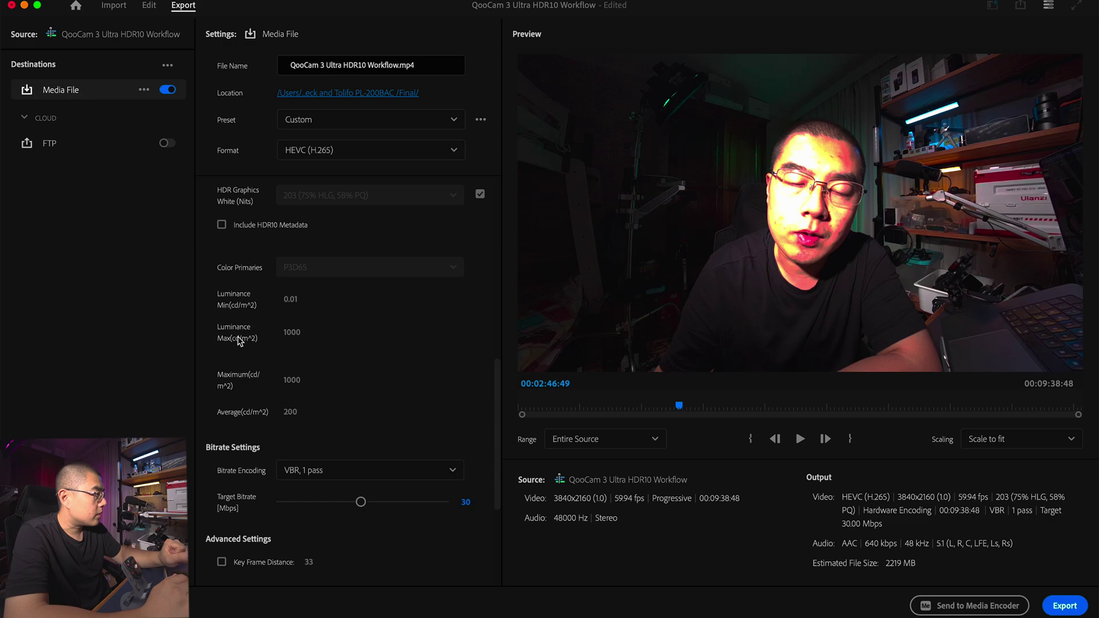
scroll(279, 441, down, 3)
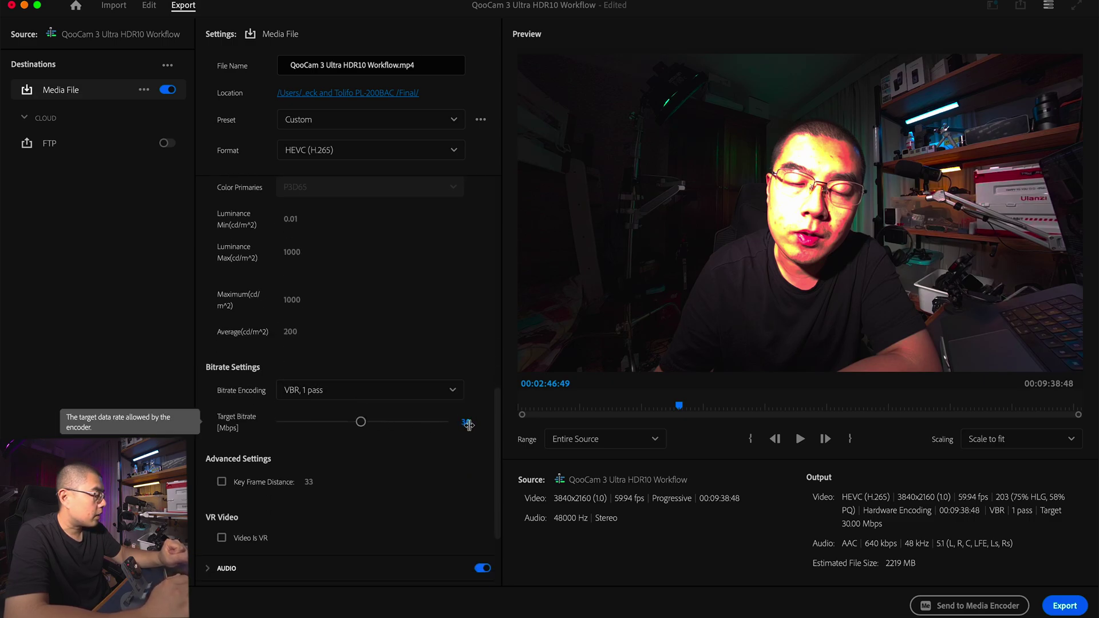
scroll(452, 480, down, 3)
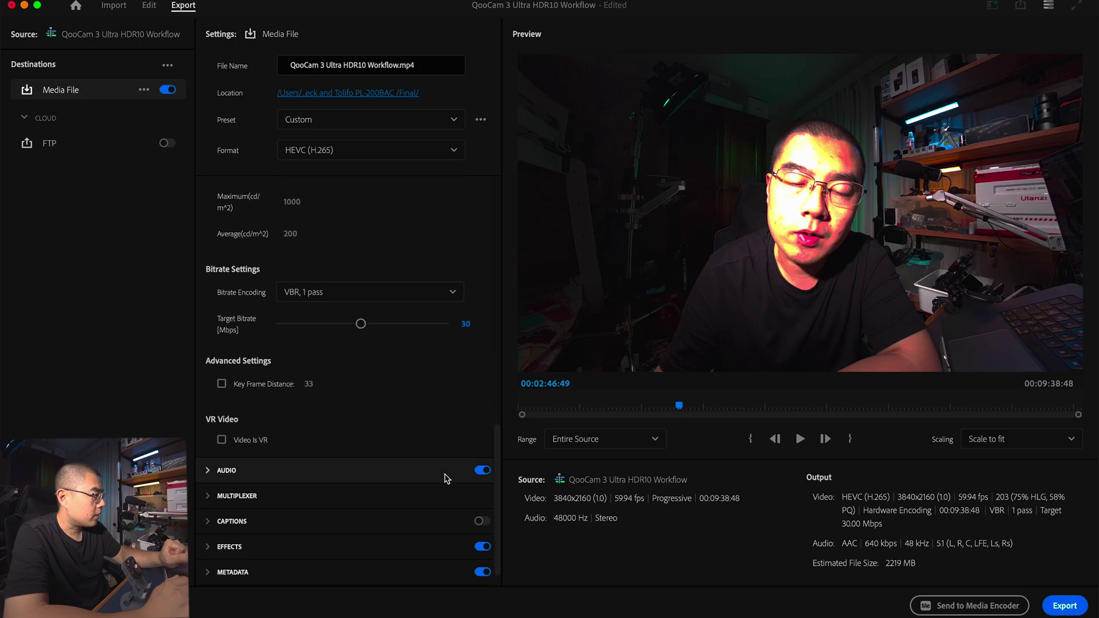
click(218, 447)
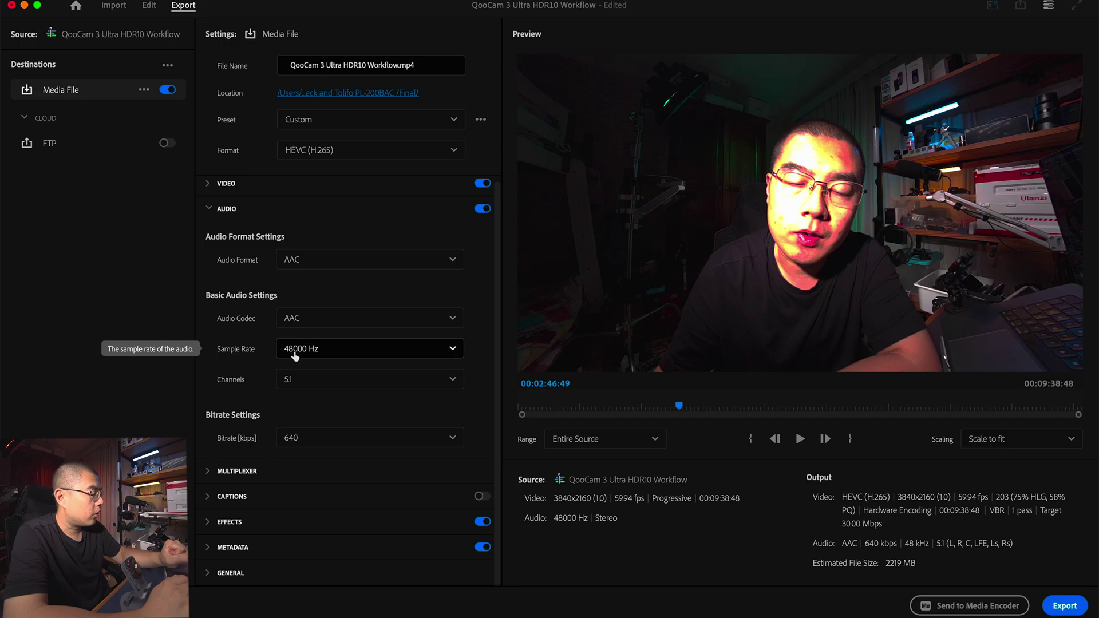
click(326, 323)
click(326, 320)
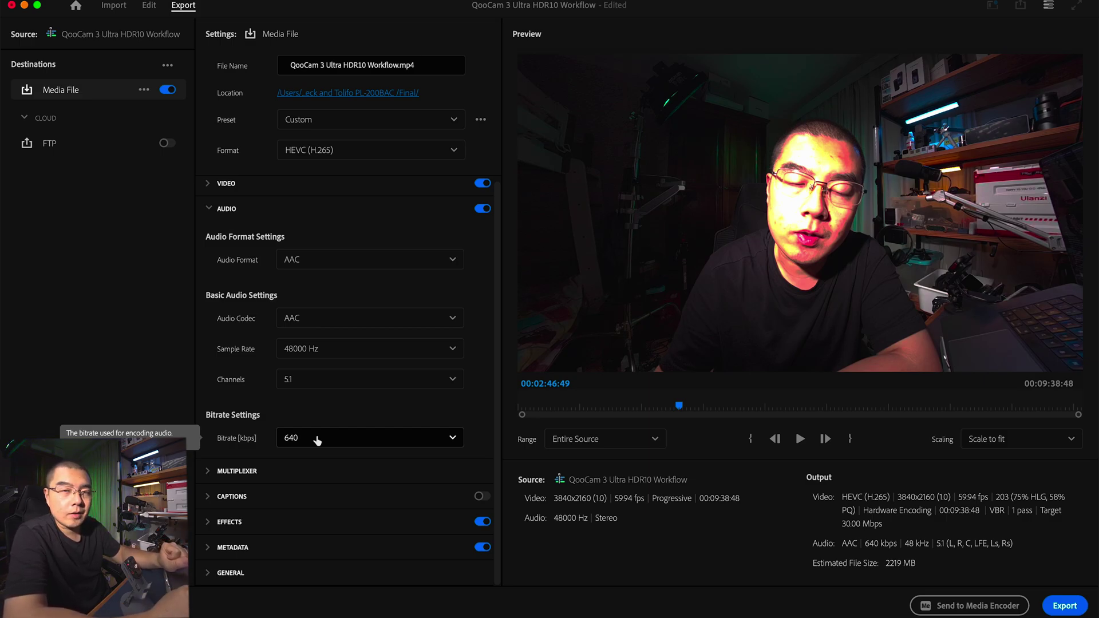
Collapse the audio settings, check the general settings, and reapply the HLG2100 HDR10 Hardware 30Mbps preset.
click(209, 208)
click(207, 341)
click(209, 339)
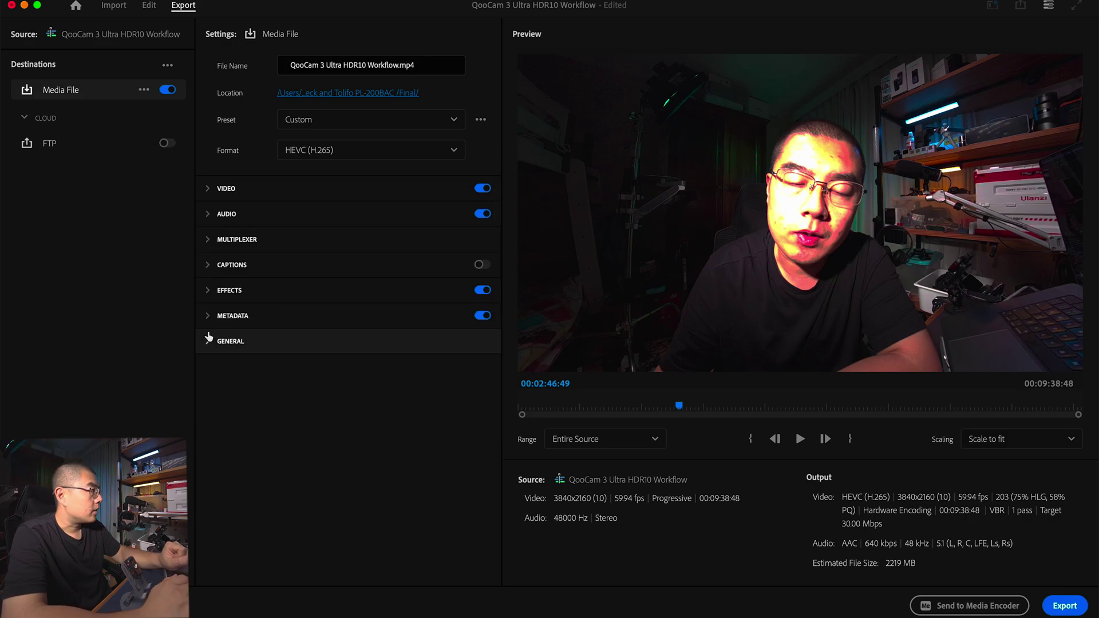
click(350, 120)
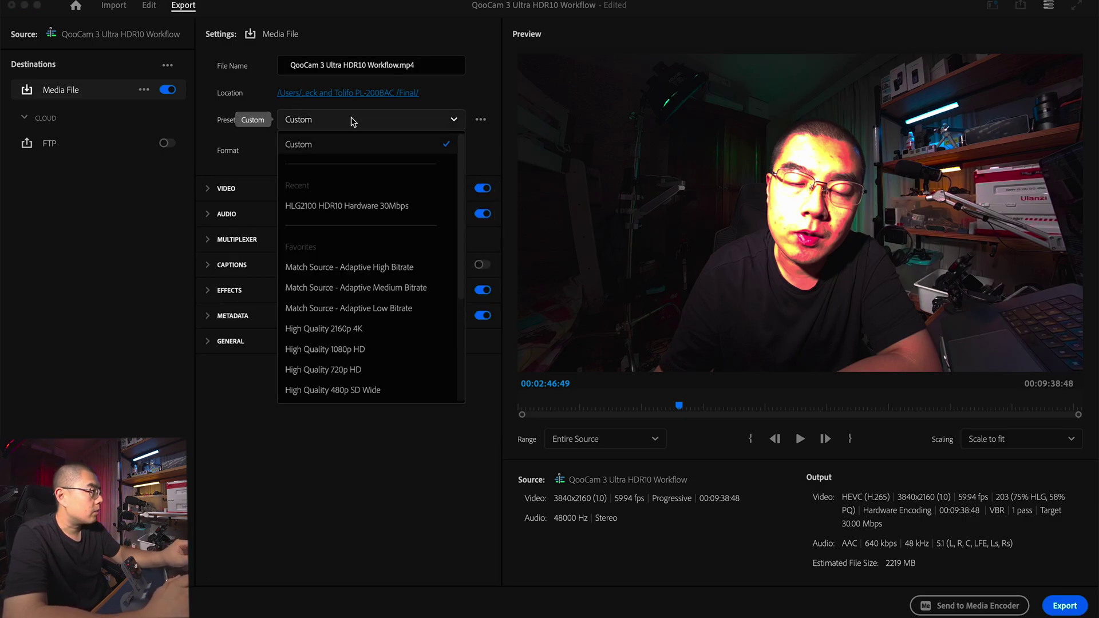
click(331, 207)
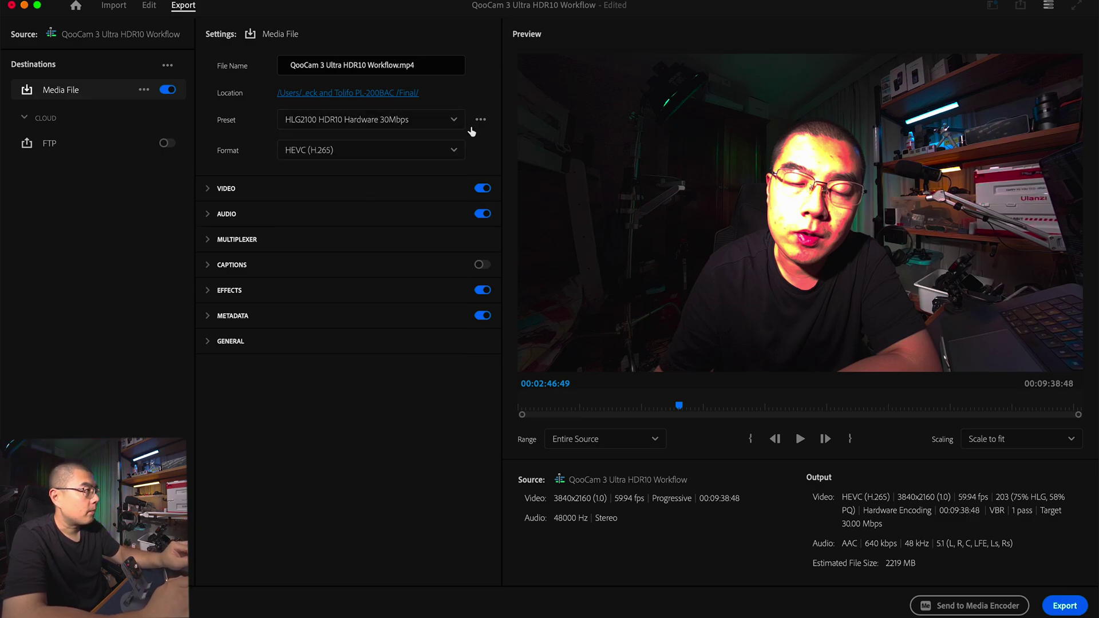